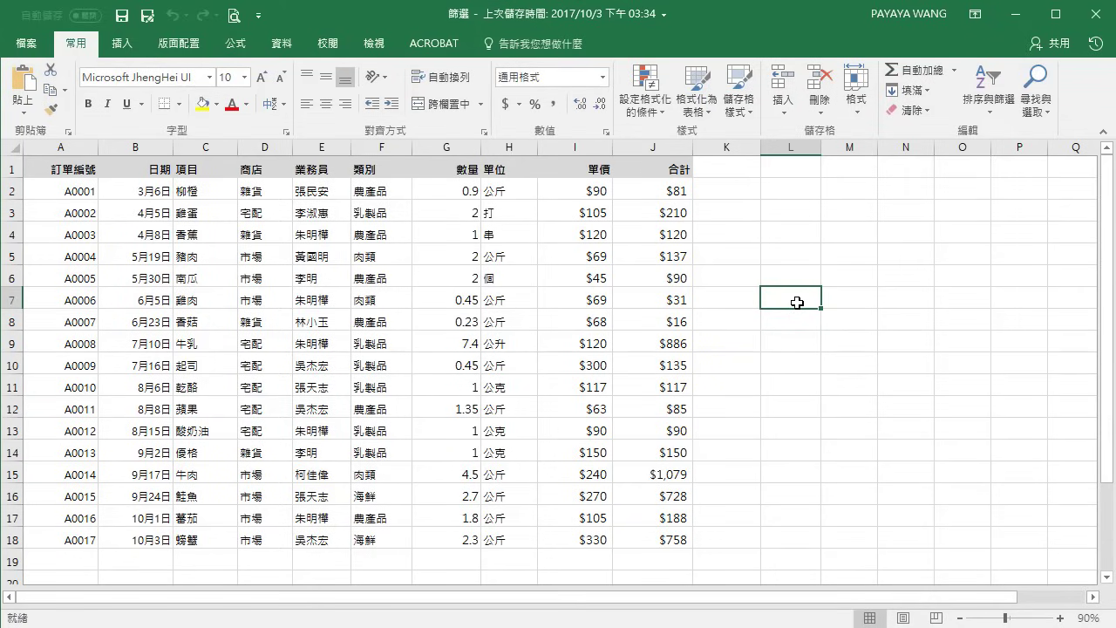
Step: Select a cell in the sales-order table and enable Filter on all its header columns
{"action": "left_click", "coordinate": [380, 294]}
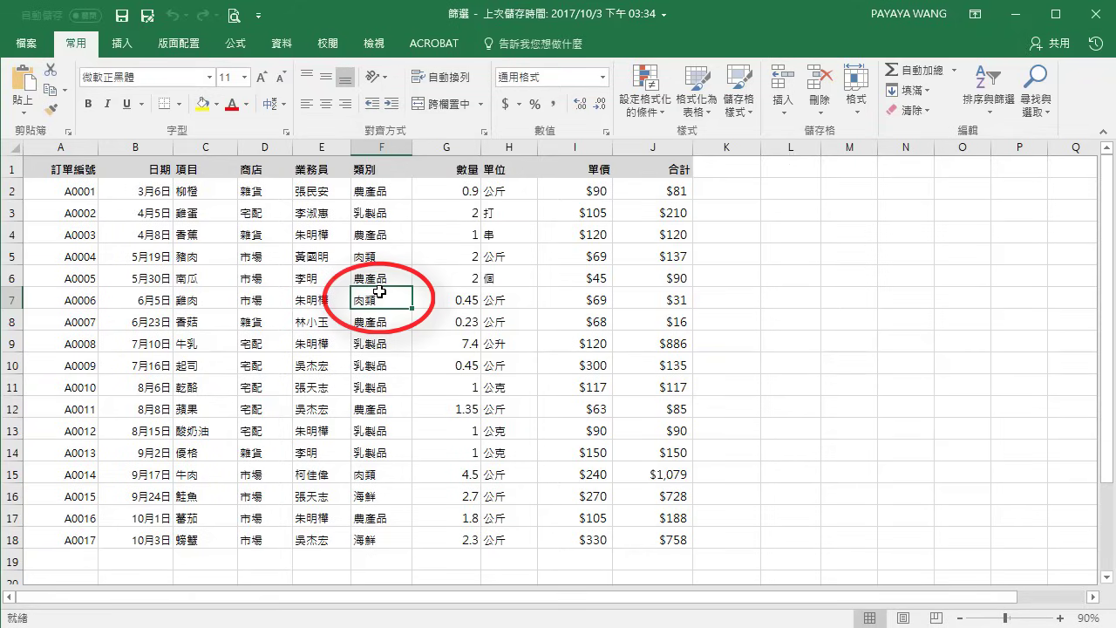
{"action": "left_click", "coordinate": [991, 109]}
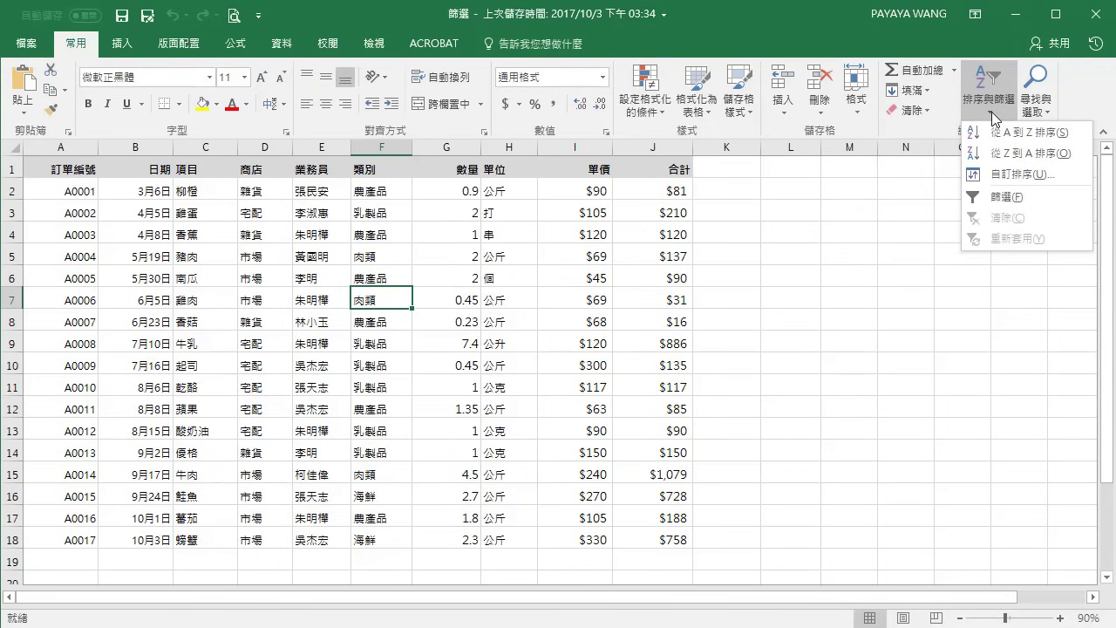
{"action": "left_click", "coordinate": [989, 199]}
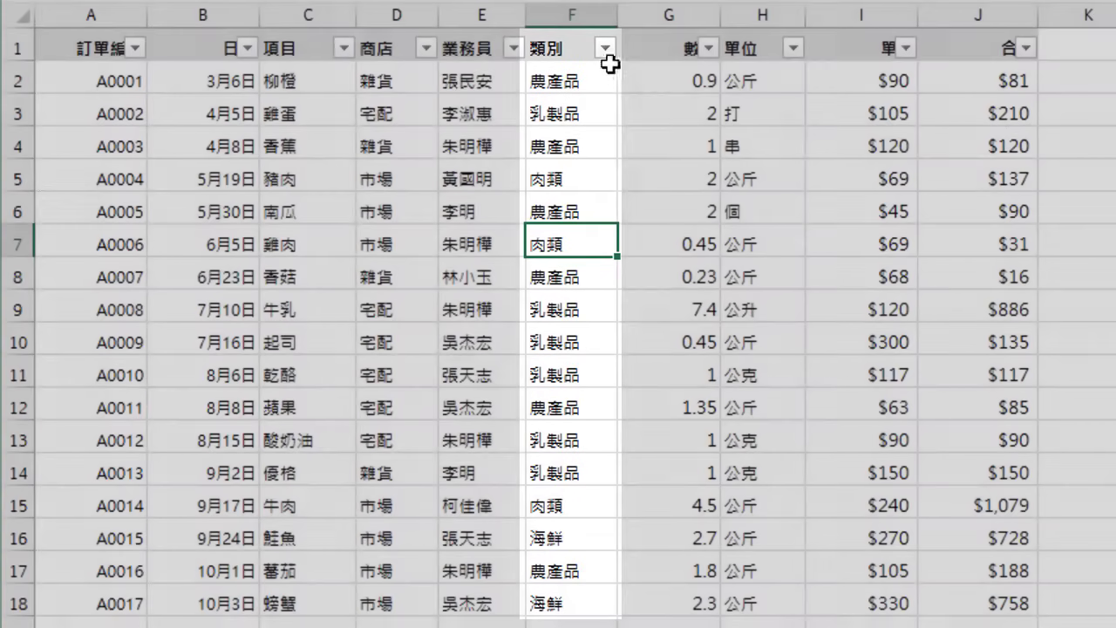
Step: Filter the 類別 column to show only 農產品 orders
{"action": "left_click", "coordinate": [606, 48]}
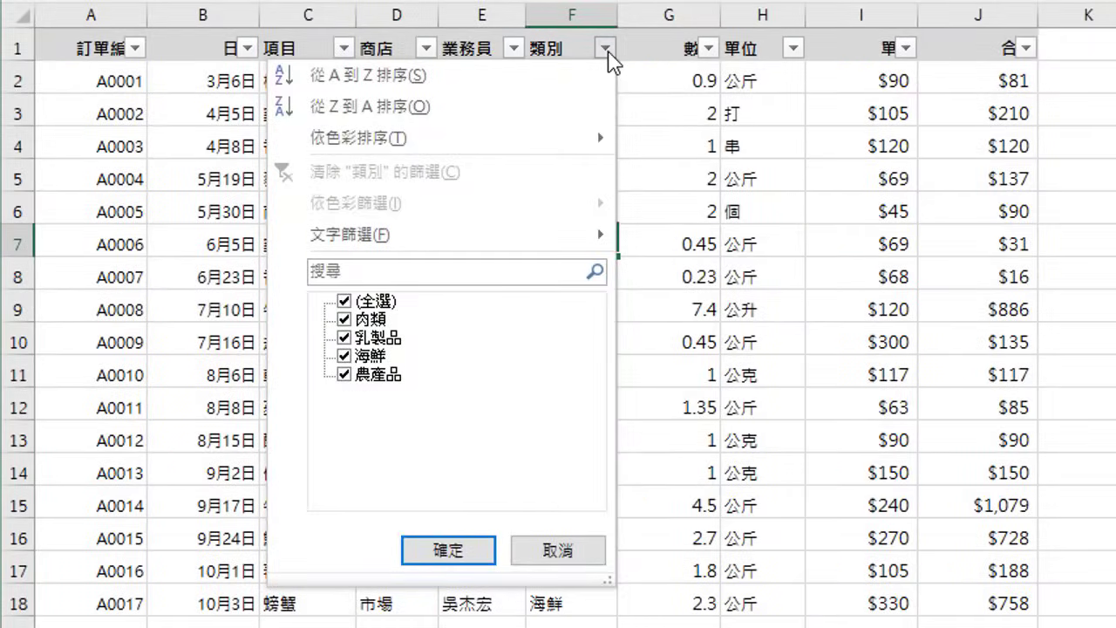
{"action": "left_click", "coordinate": [352, 300]}
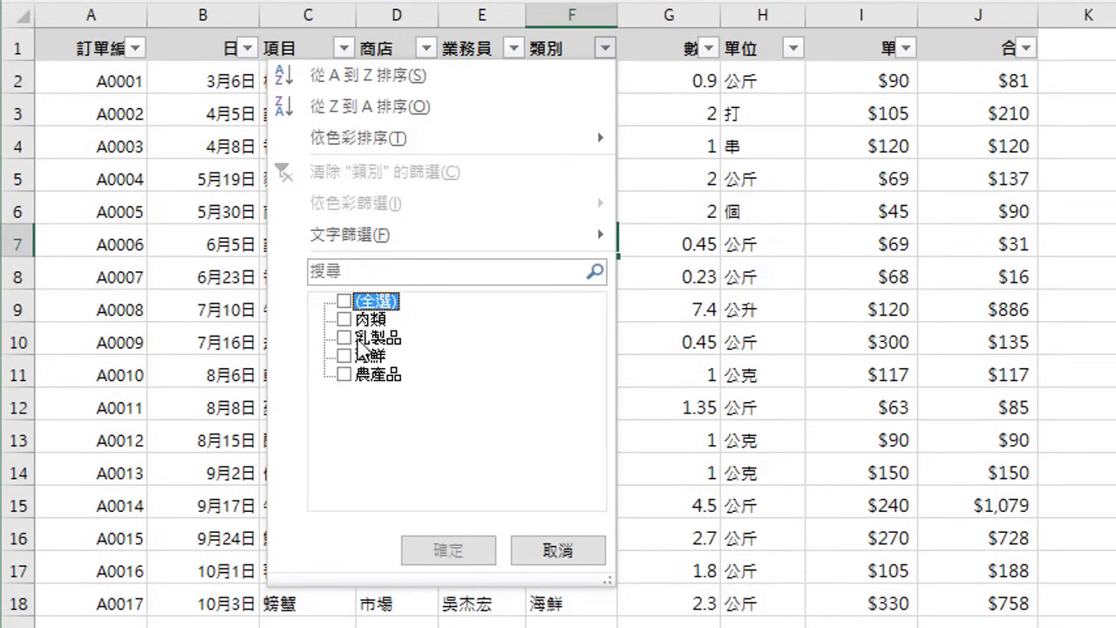
{"action": "left_click", "coordinate": [345, 375]}
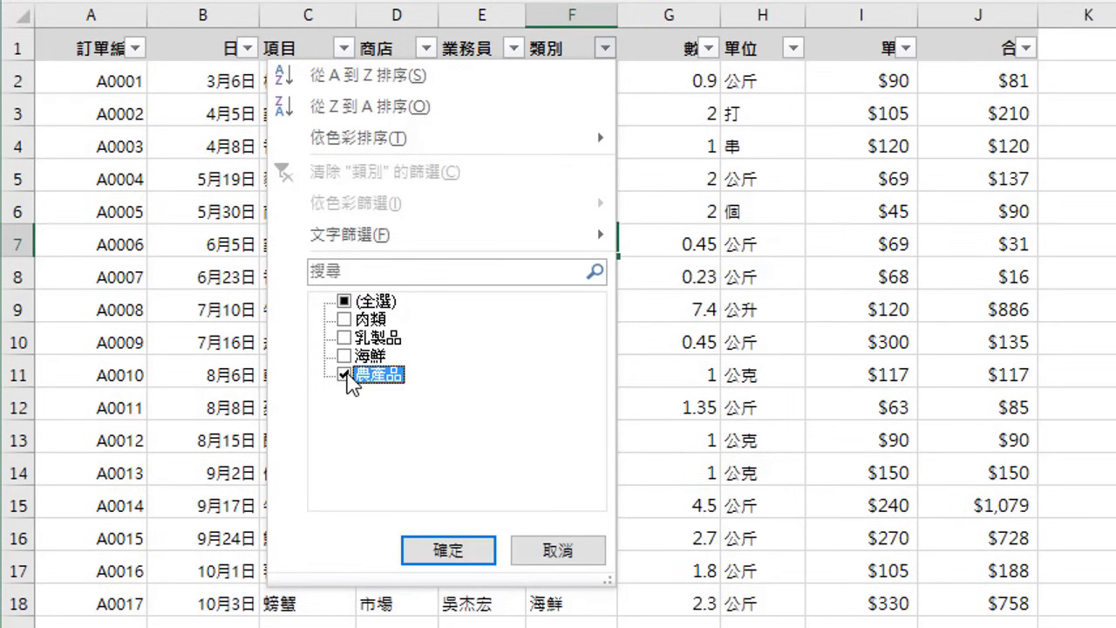
{"action": "left_click", "coordinate": [436, 551]}
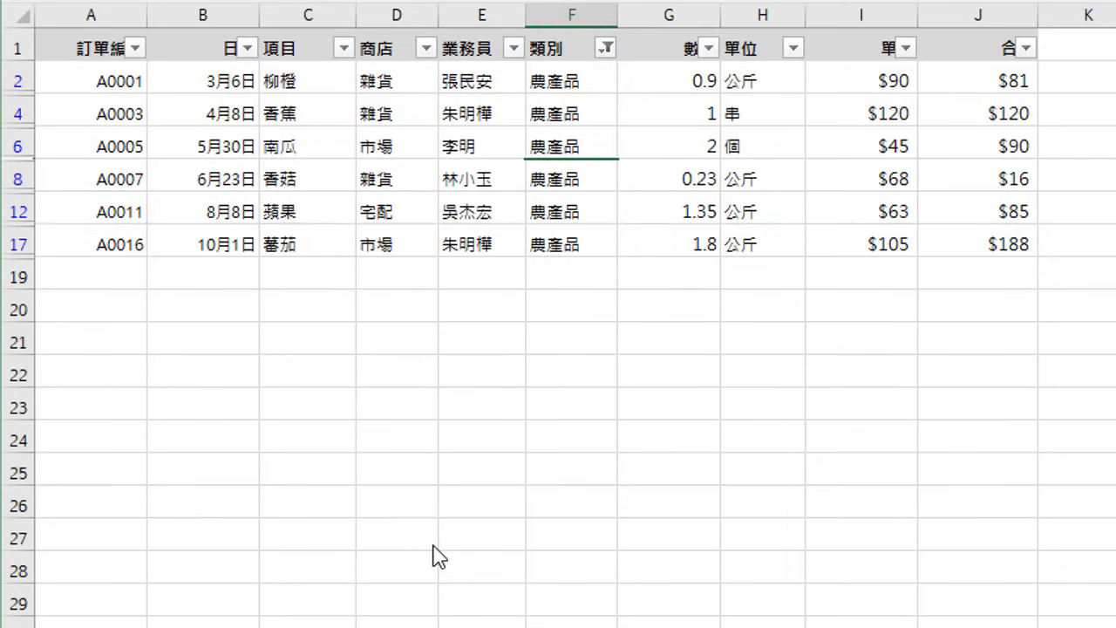
Step: Add 乳製品 to the 類別 filter alongside 農產品
{"action": "left_click", "coordinate": [605, 49]}
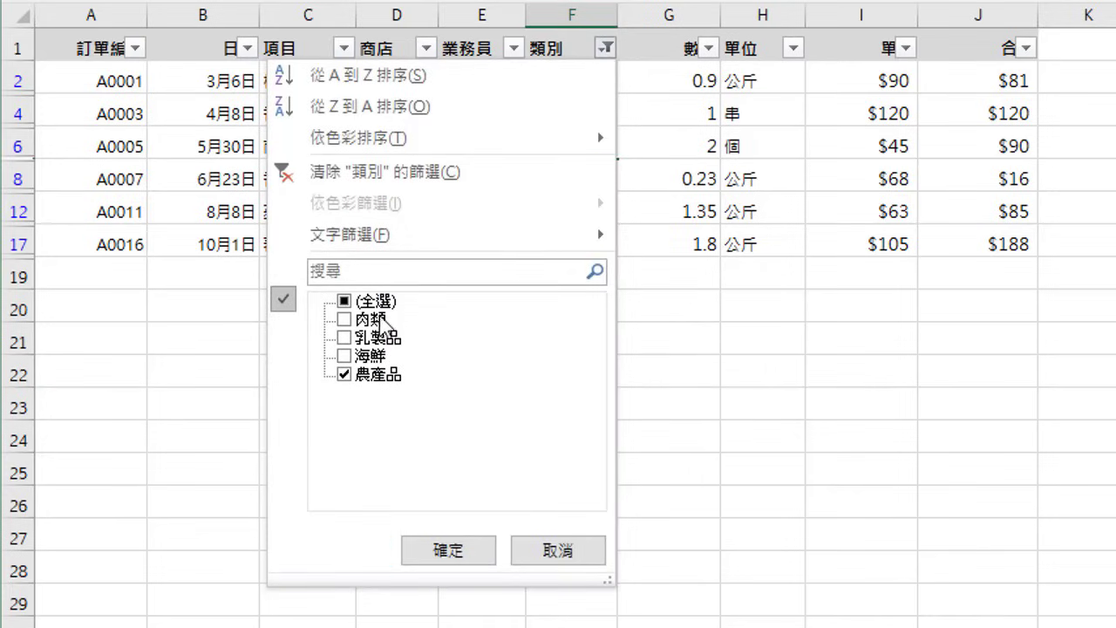
{"action": "left_click", "coordinate": [345, 337]}
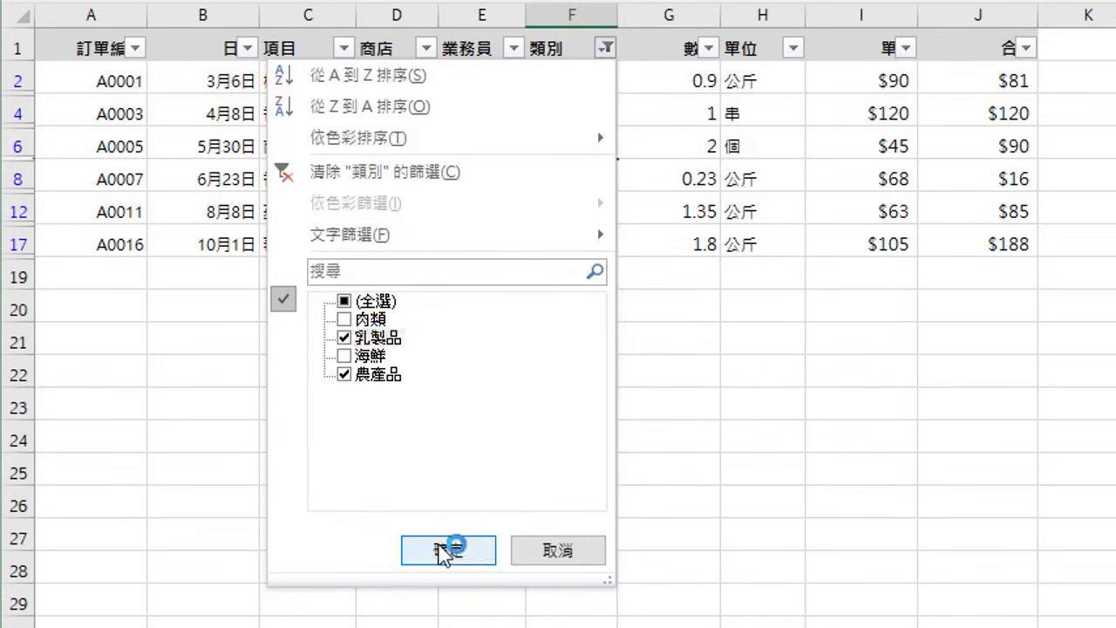
{"action": "left_click", "coordinate": [445, 550]}
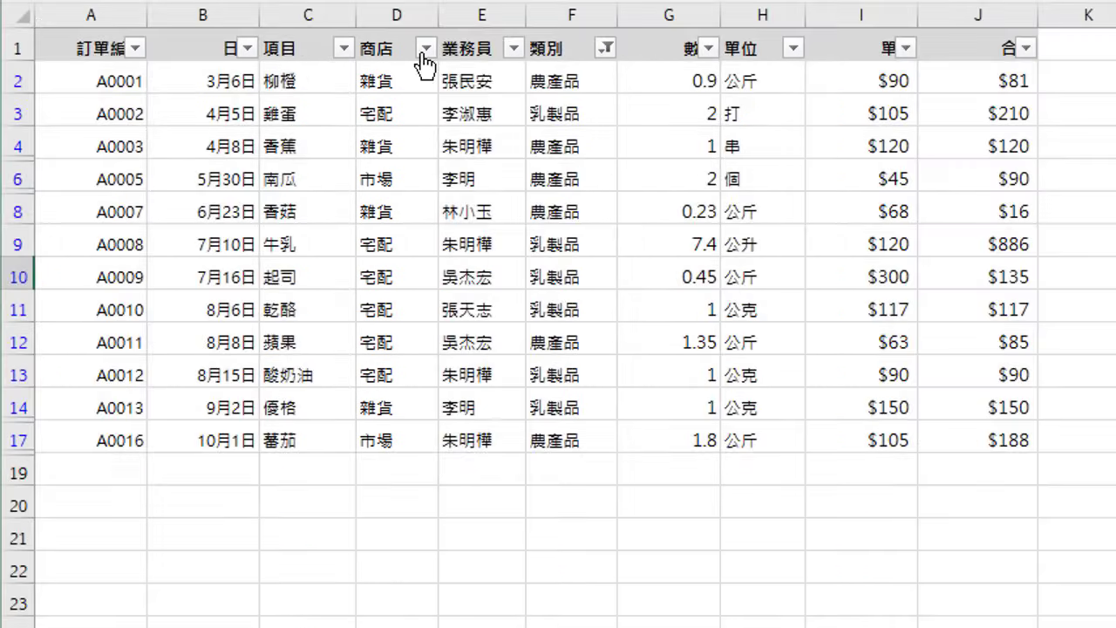
{"action": "left_click", "coordinate": [425, 48]}
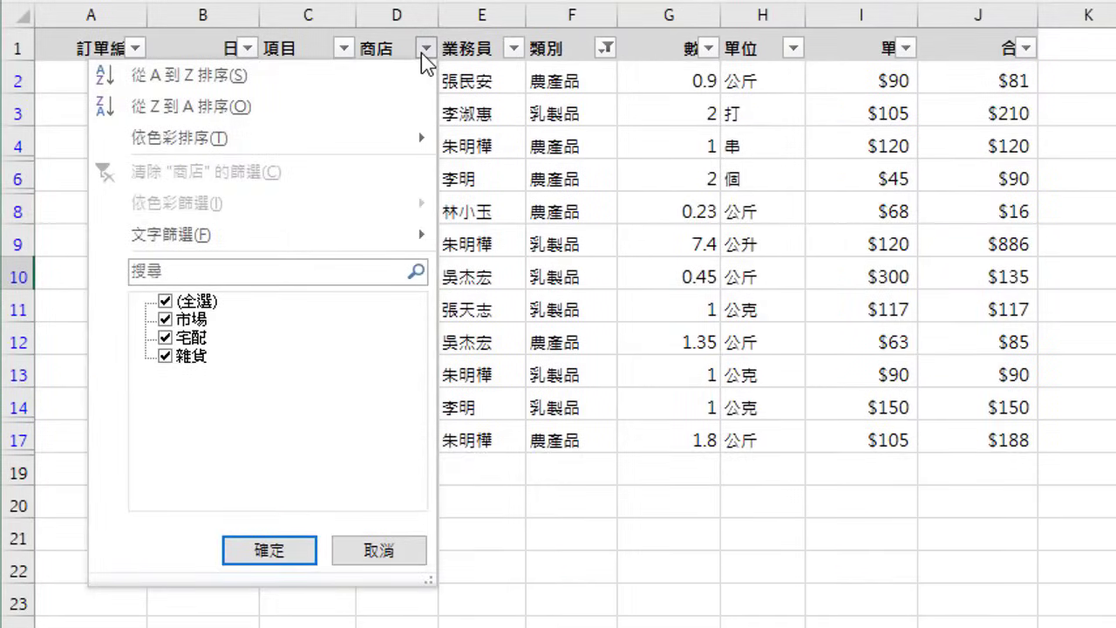
{"action": "left_click", "coordinate": [165, 301]}
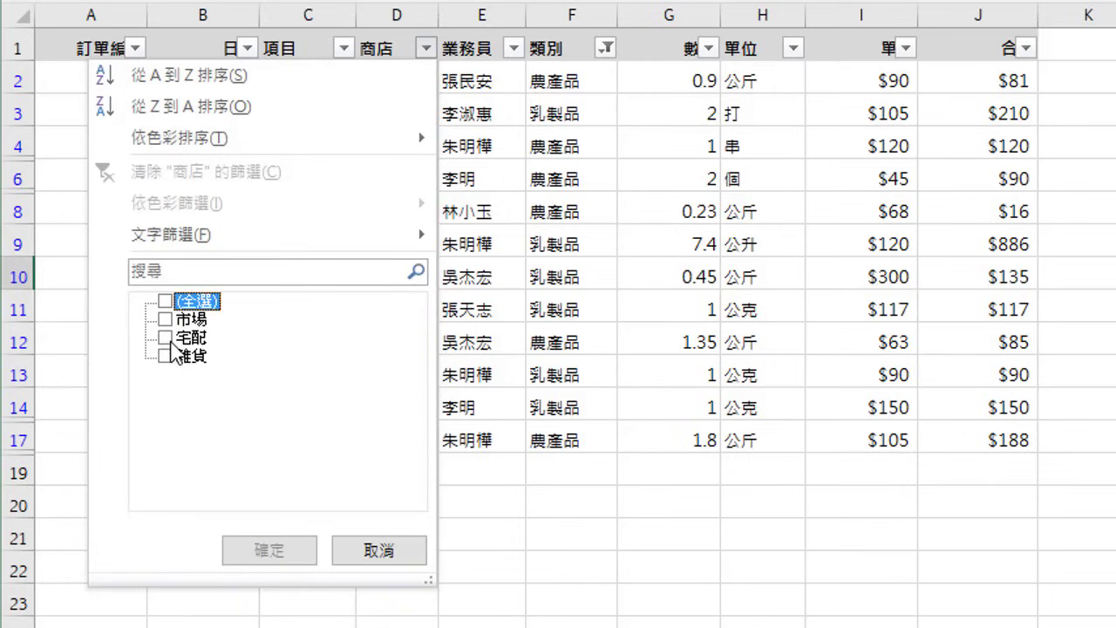
{"action": "left_click", "coordinate": [166, 338]}
{"action": "left_click", "coordinate": [265, 551]}
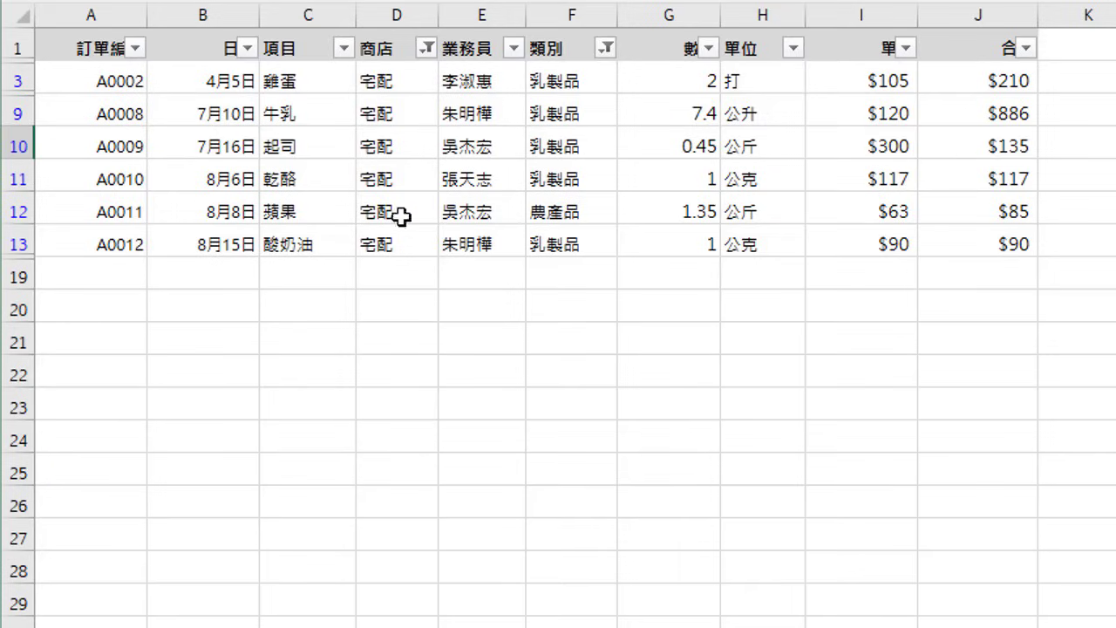
{"action": "left_click", "coordinate": [426, 49]}
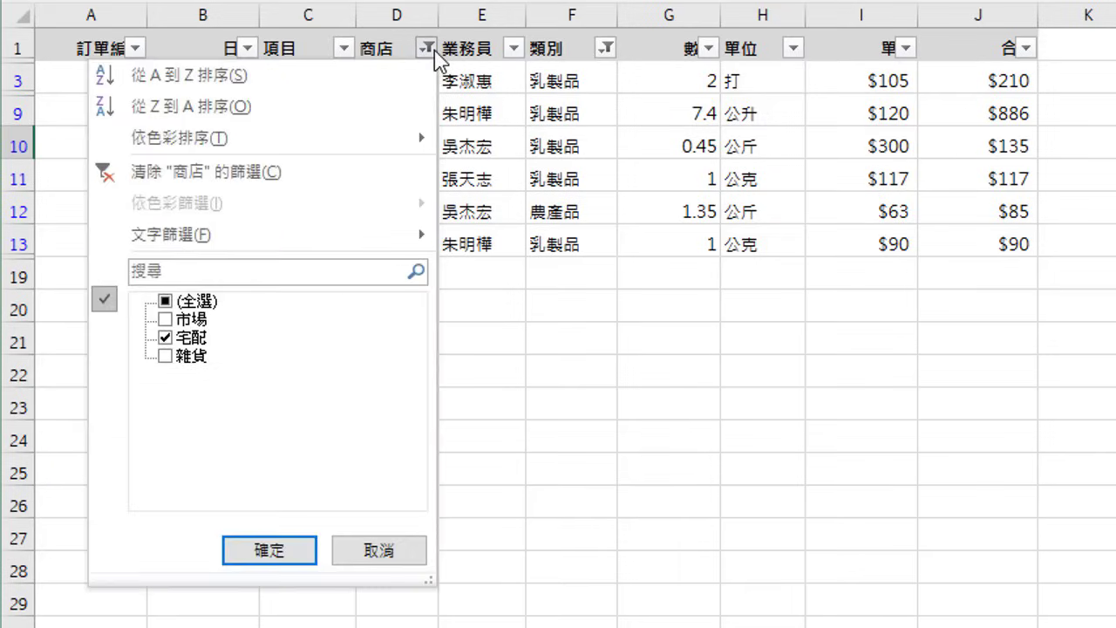
{"action": "left_click", "coordinate": [381, 178]}
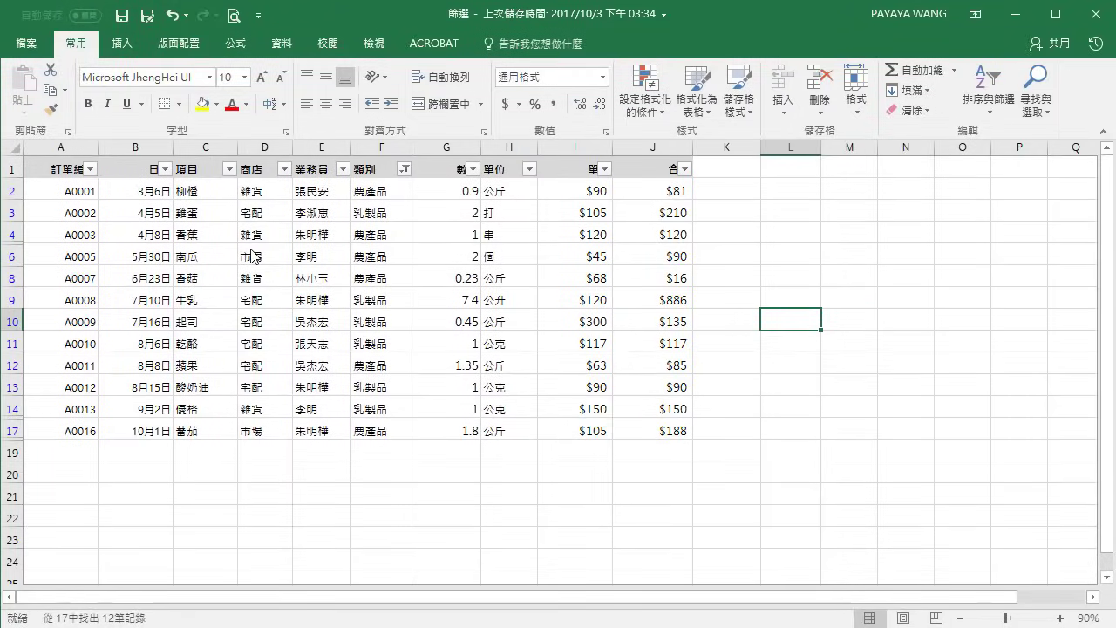
Step: Clear all active filters with Sort & Filter > Clear, then toggle the Filter command
{"action": "left_click", "coordinate": [980, 112]}
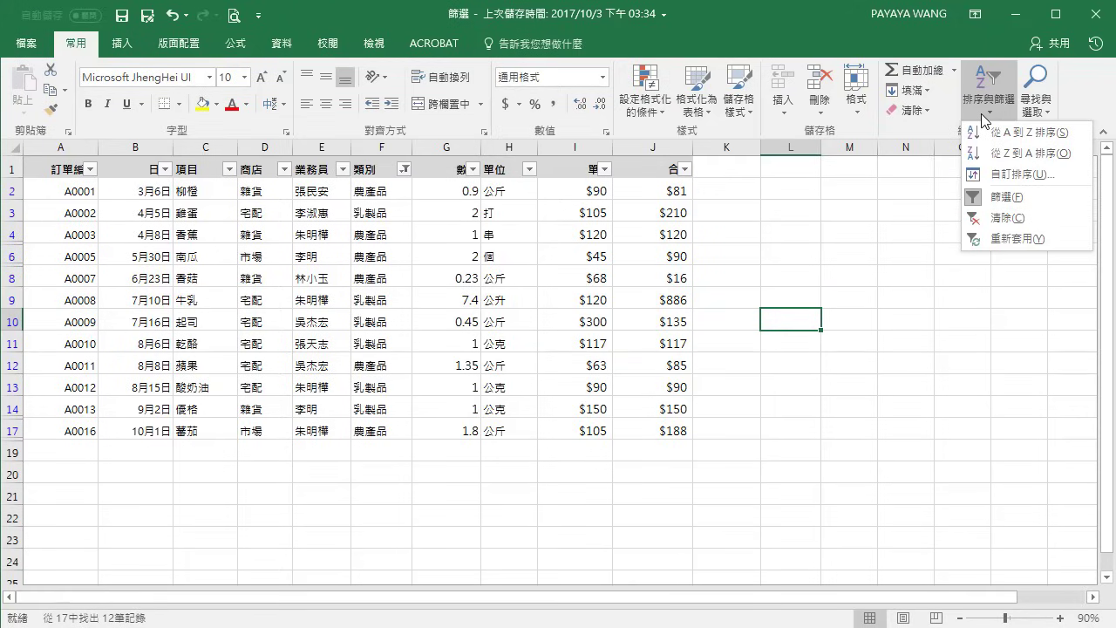
{"action": "left_click", "coordinate": [992, 220]}
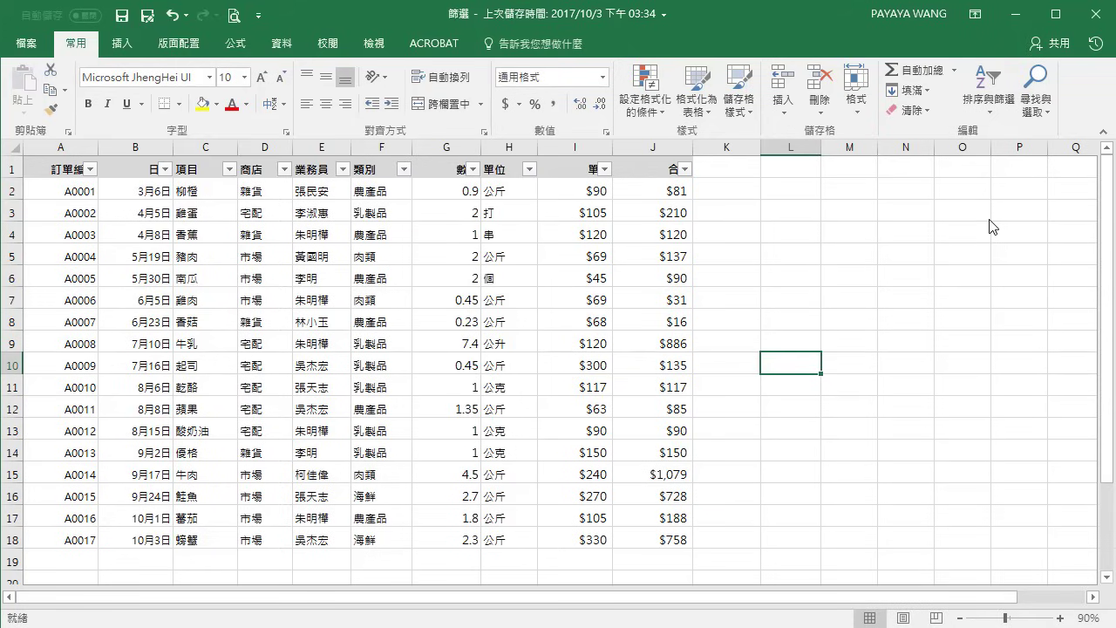
{"action": "left_click", "coordinate": [983, 102]}
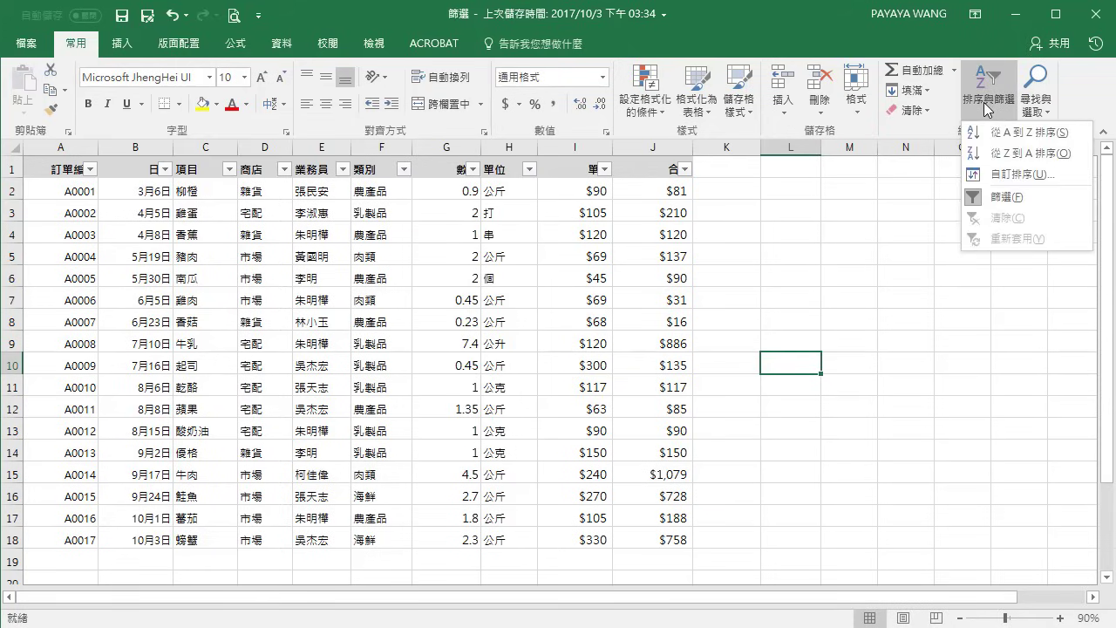
{"action": "left_click", "coordinate": [1020, 196]}
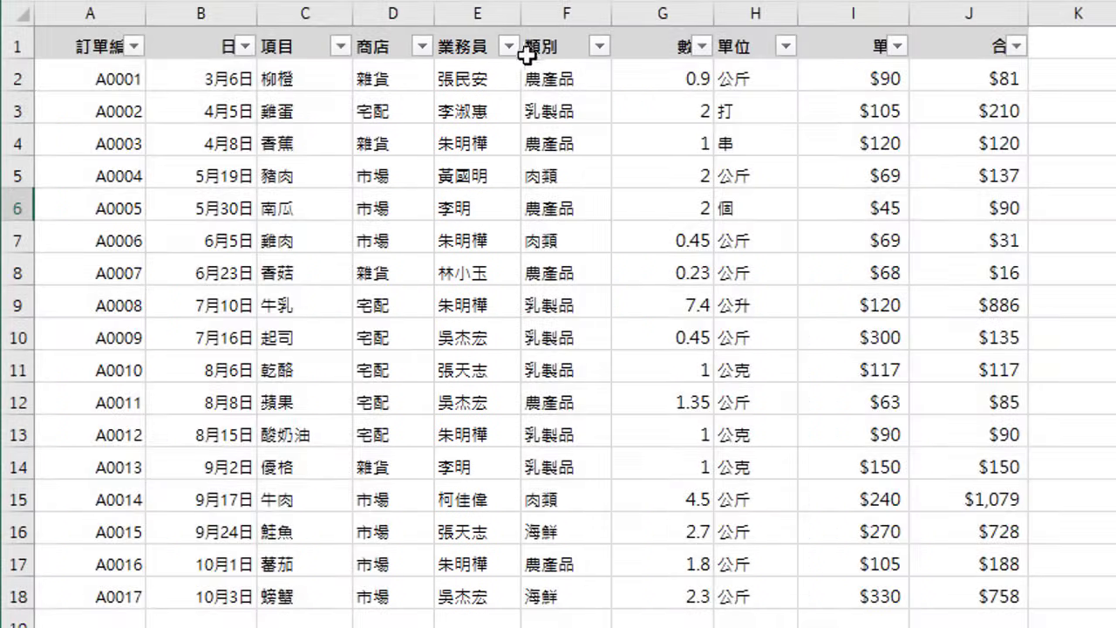
{"action": "left_click", "coordinate": [509, 46]}
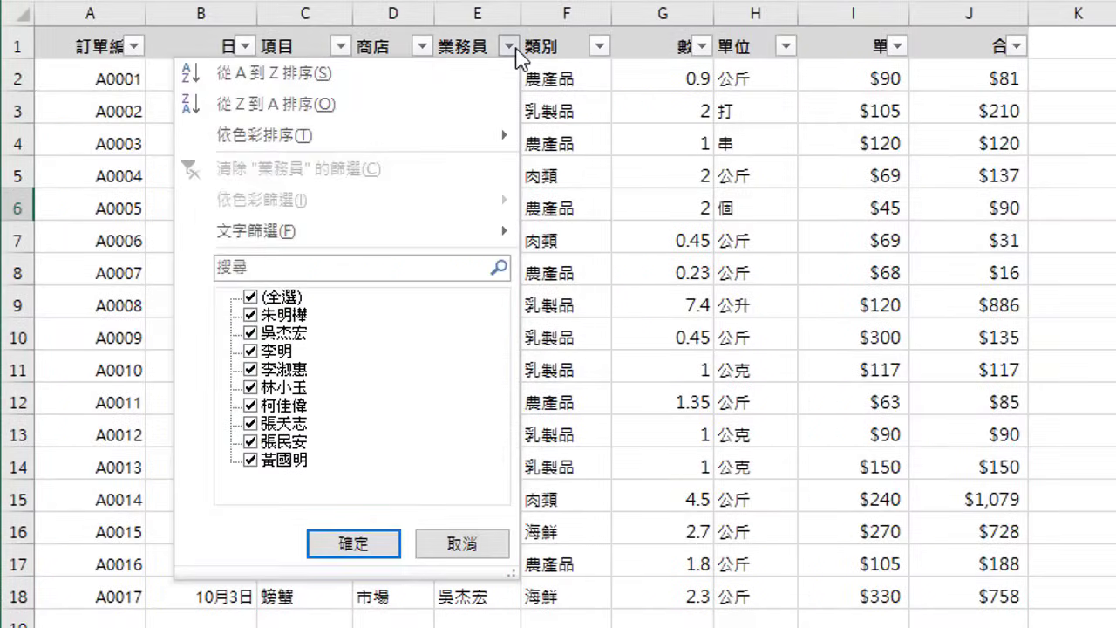
{"action": "mouse_move", "coordinate": [349, 231]}
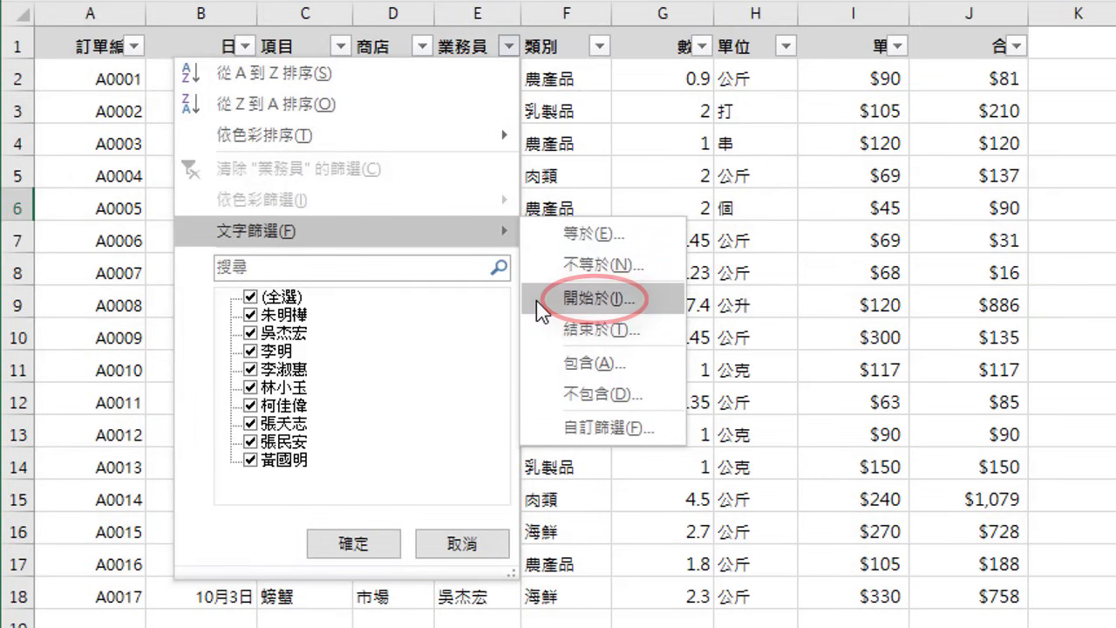
{"action": "left_click", "coordinate": [537, 301]}
{"action": "type", "text": "李"}
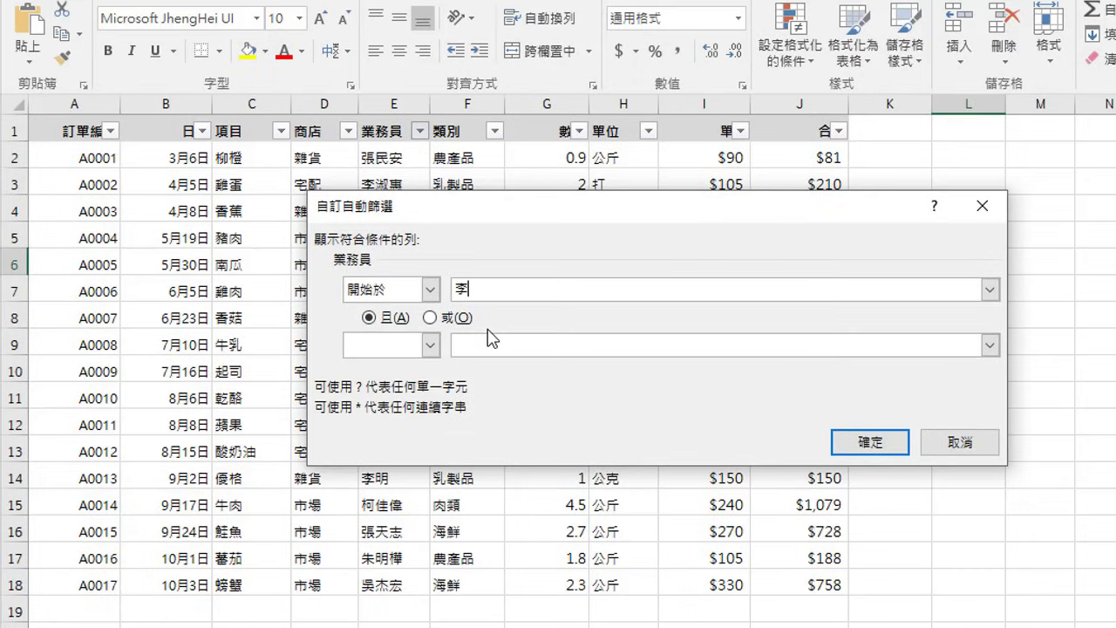
{"action": "left_click", "coordinate": [871, 442]}
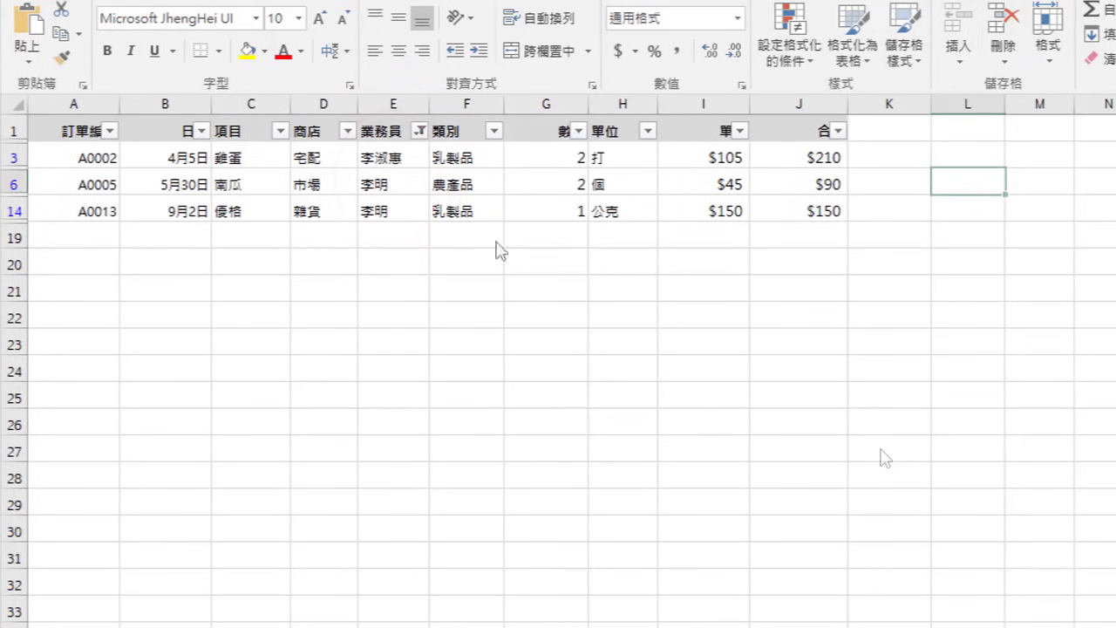
{"action": "left_click", "coordinate": [419, 131]}
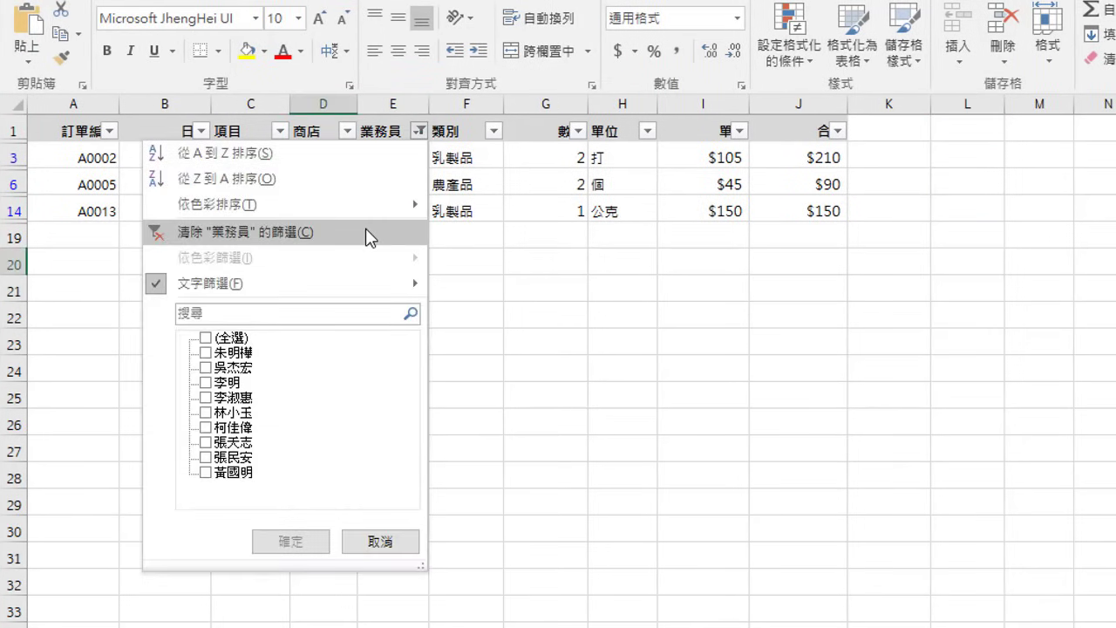
{"action": "key", "text": "Escape"}
{"action": "key", "text": "ctrl+z"}
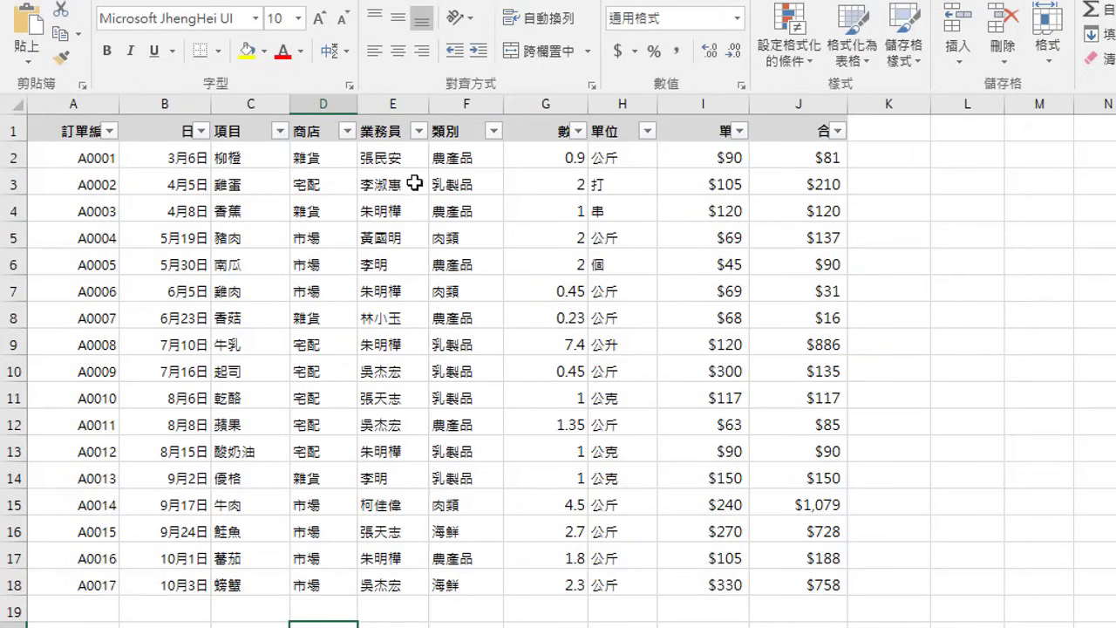
Step: Sort the orders by 業務員, first ascending and then descending
{"action": "left_click", "coordinate": [419, 131]}
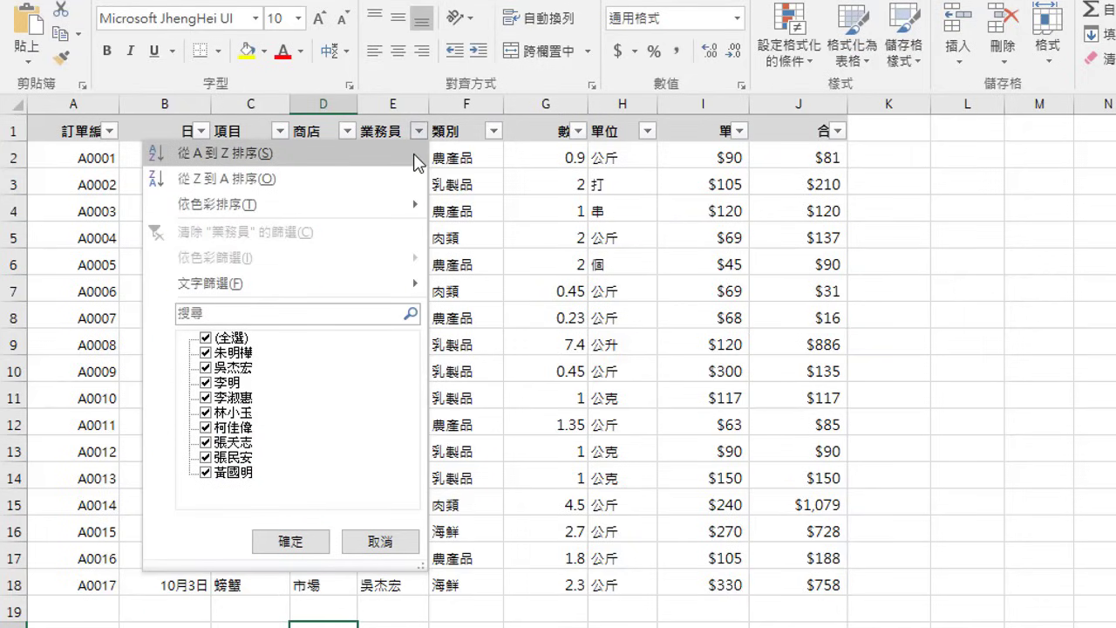
{"action": "left_click", "coordinate": [419, 148]}
{"action": "left_click", "coordinate": [420, 130]}
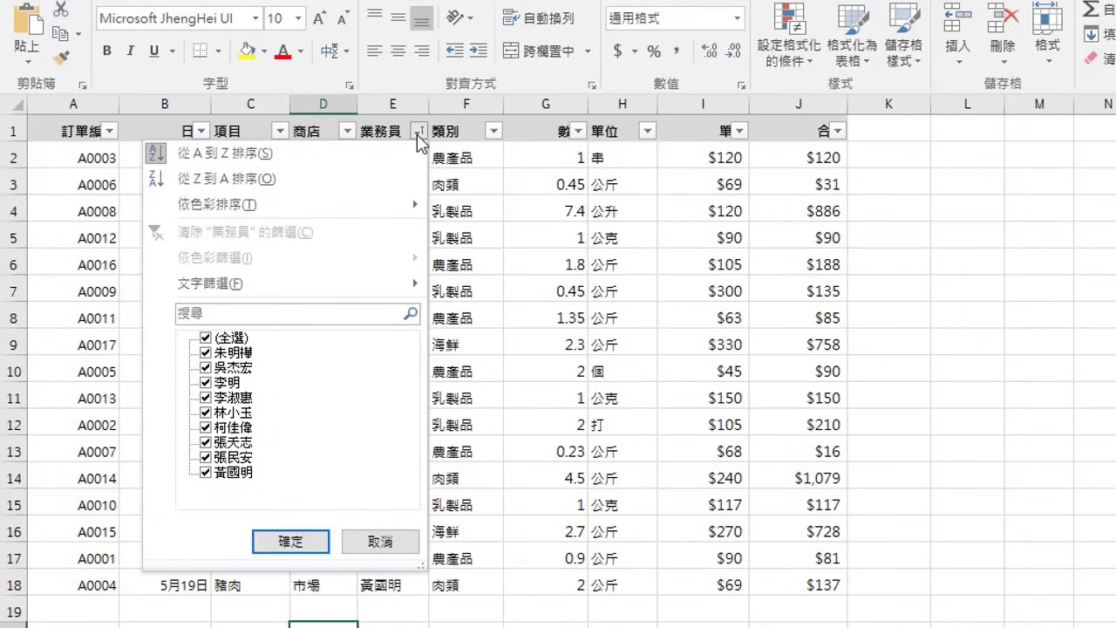
{"action": "left_click", "coordinate": [394, 182]}
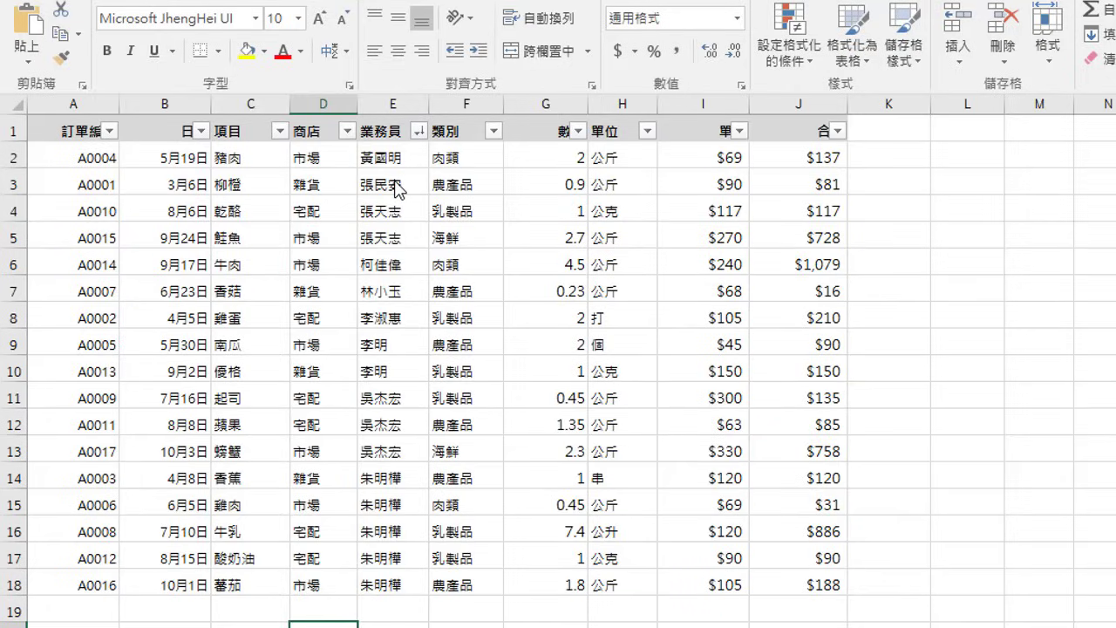
Step: Sort the table by 合計 smallest to largest, then largest to smallest
{"action": "left_click", "coordinate": [837, 131]}
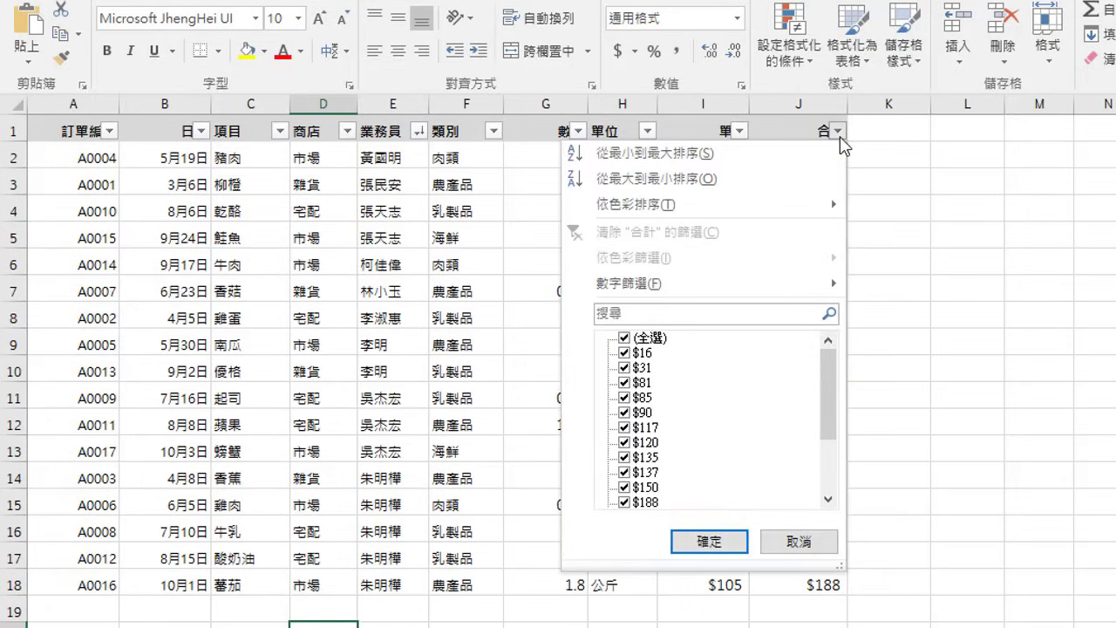
{"action": "left_click", "coordinate": [827, 155]}
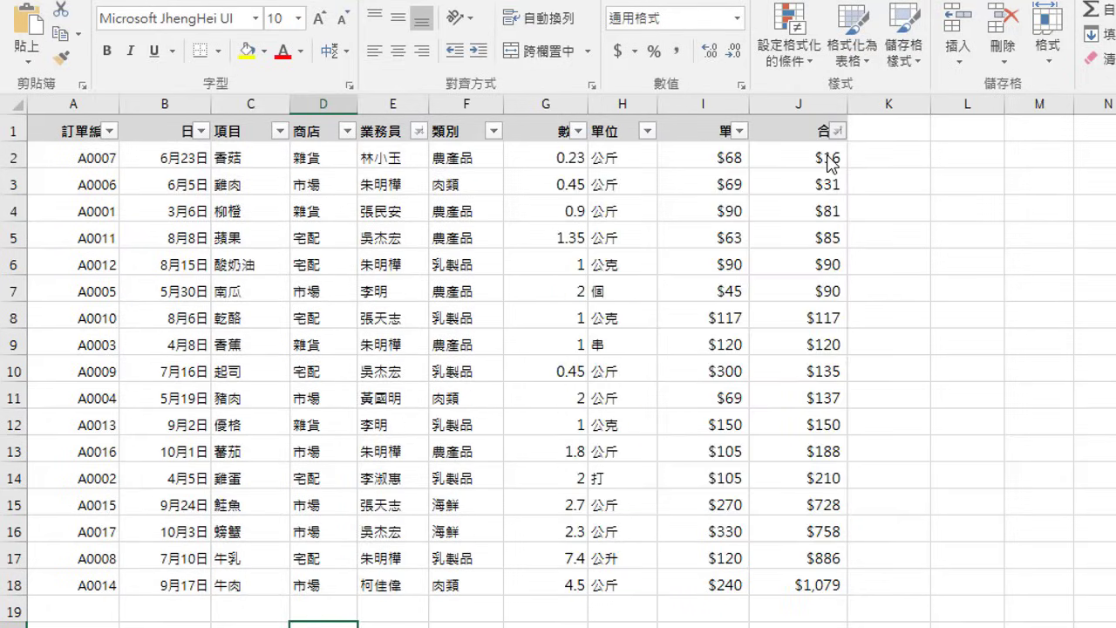
{"action": "left_click", "coordinate": [837, 131]}
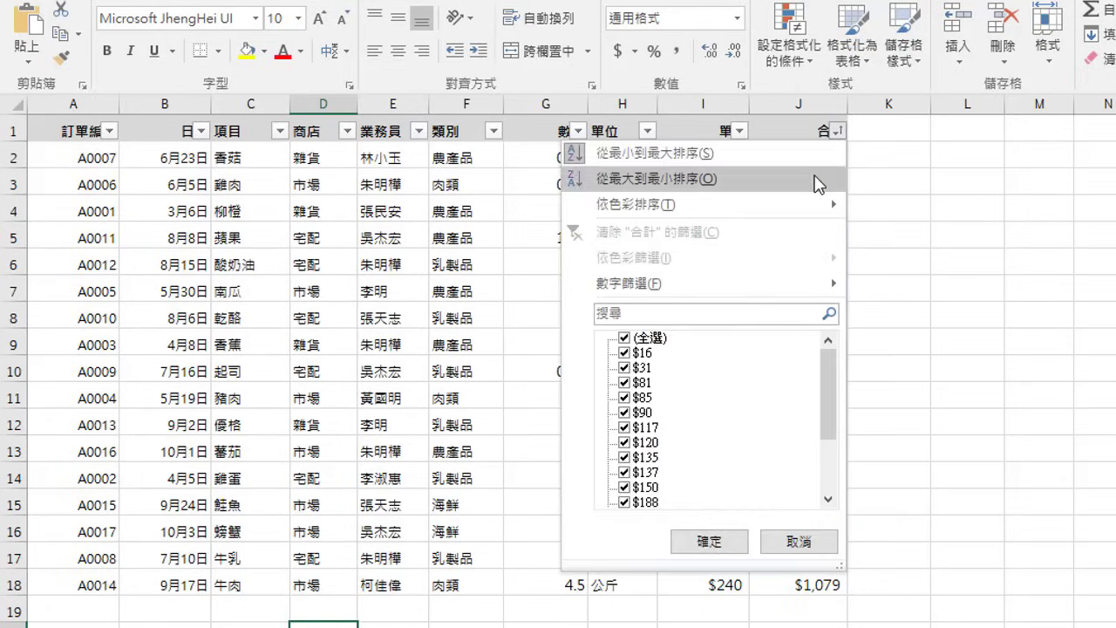
{"action": "left_click", "coordinate": [817, 179]}
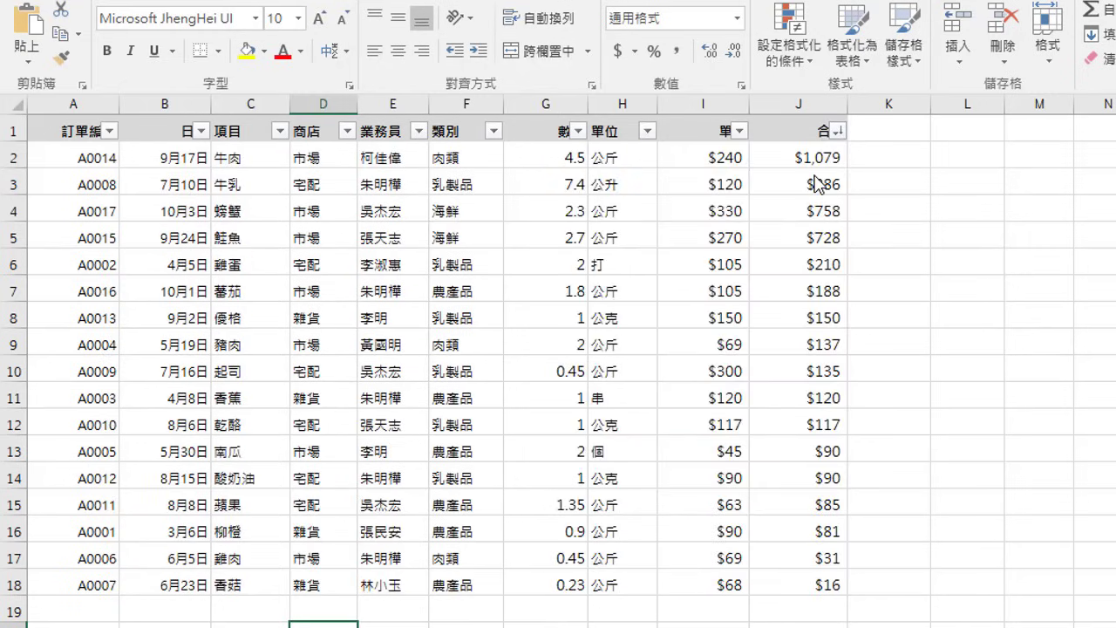
Step: Apply an above-average 合計 filter, then replace it with 合計 between 100 and 200
{"action": "left_click", "coordinate": [838, 131]}
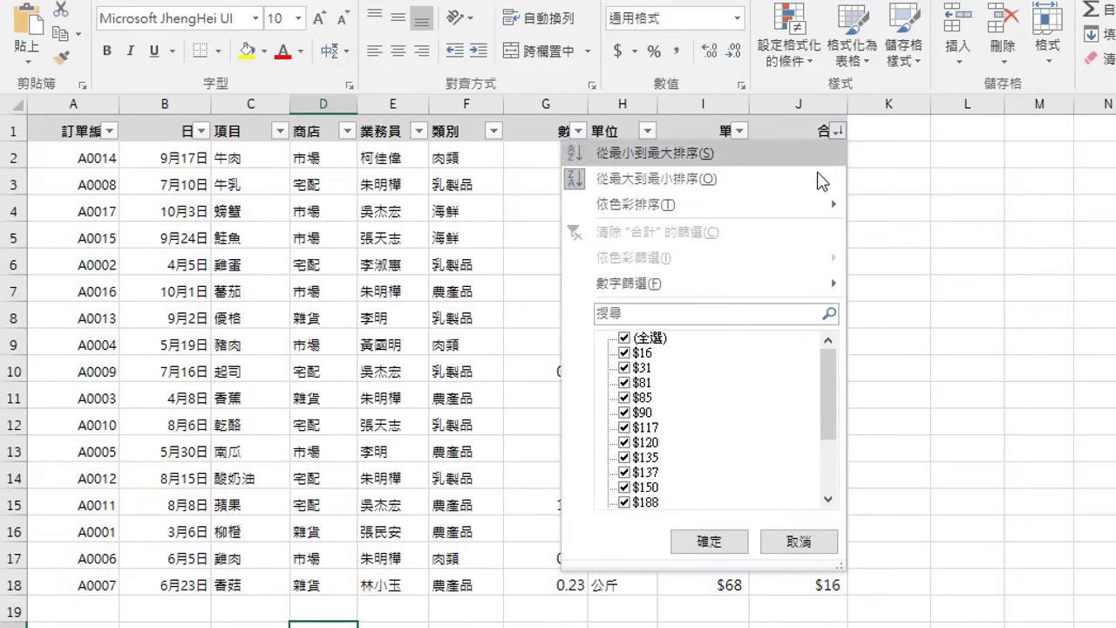
{"action": "mouse_move", "coordinate": [697, 284]}
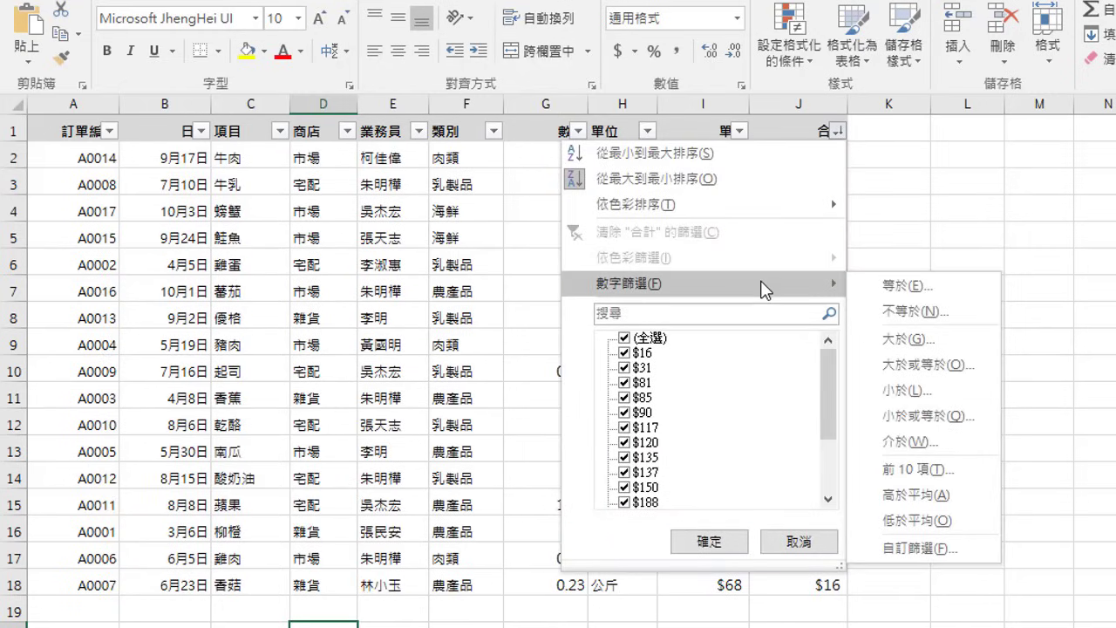
{"action": "left_click", "coordinate": [864, 496]}
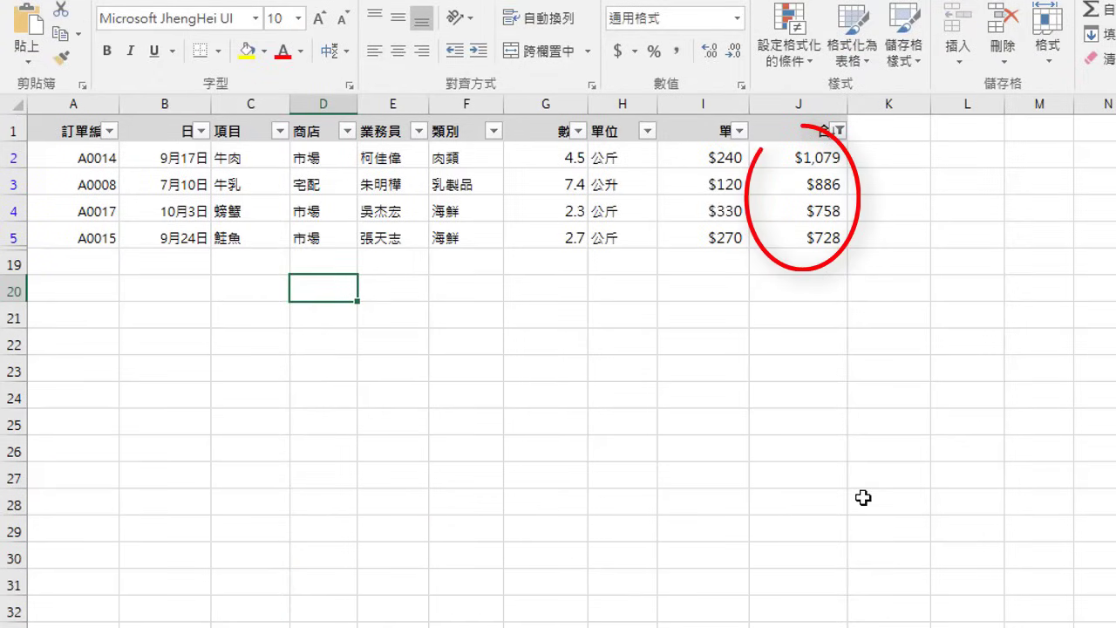
{"action": "left_click", "coordinate": [838, 131]}
{"action": "mouse_move", "coordinate": [698, 283]}
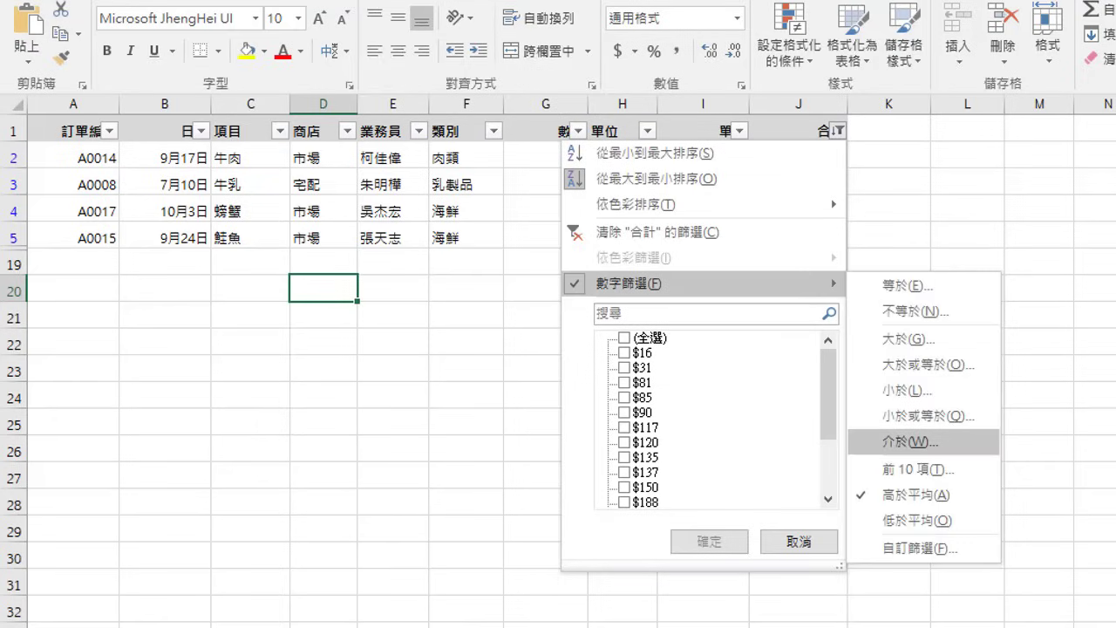
{"action": "left_click", "coordinate": [848, 434]}
{"action": "type", "text": "100"}
{"action": "left_click", "coordinate": [828, 345]}
{"action": "type", "text": "200"}
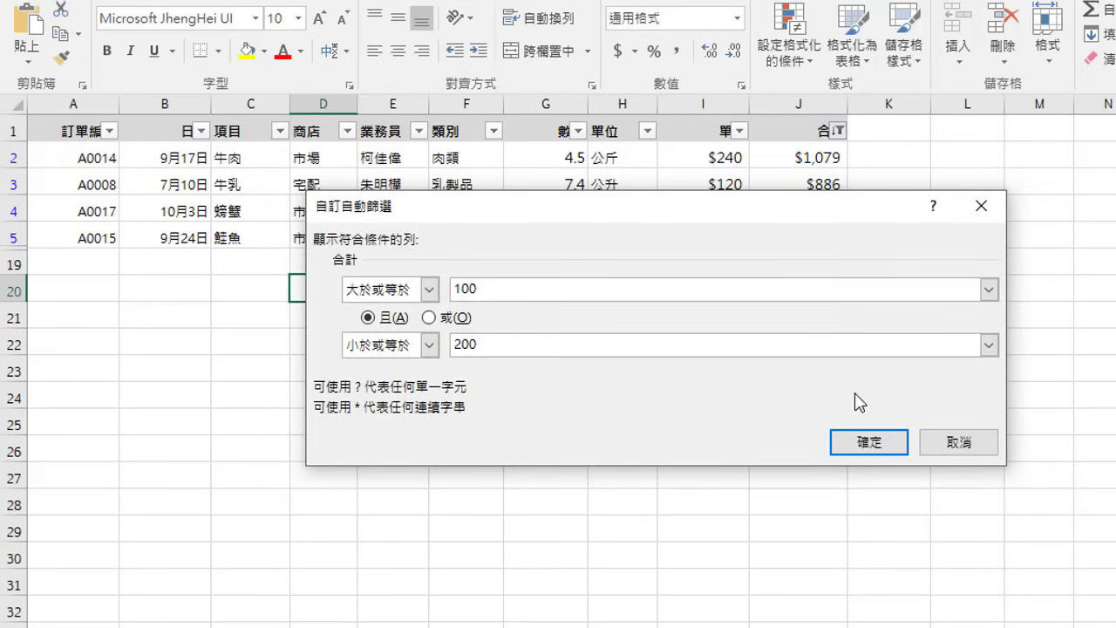
{"action": "left_click", "coordinate": [862, 441]}
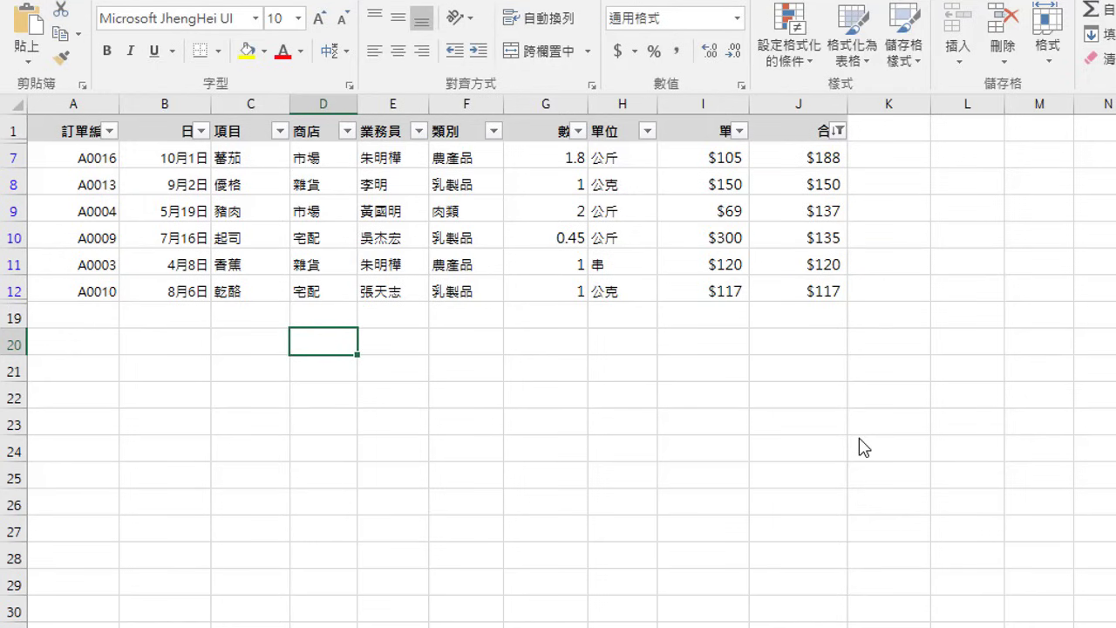
Step: Apply a 前 10 項 number filter on 合計 changed to the top 5 items
{"action": "left_click", "coordinate": [837, 131]}
{"action": "mouse_move", "coordinate": [628, 283]}
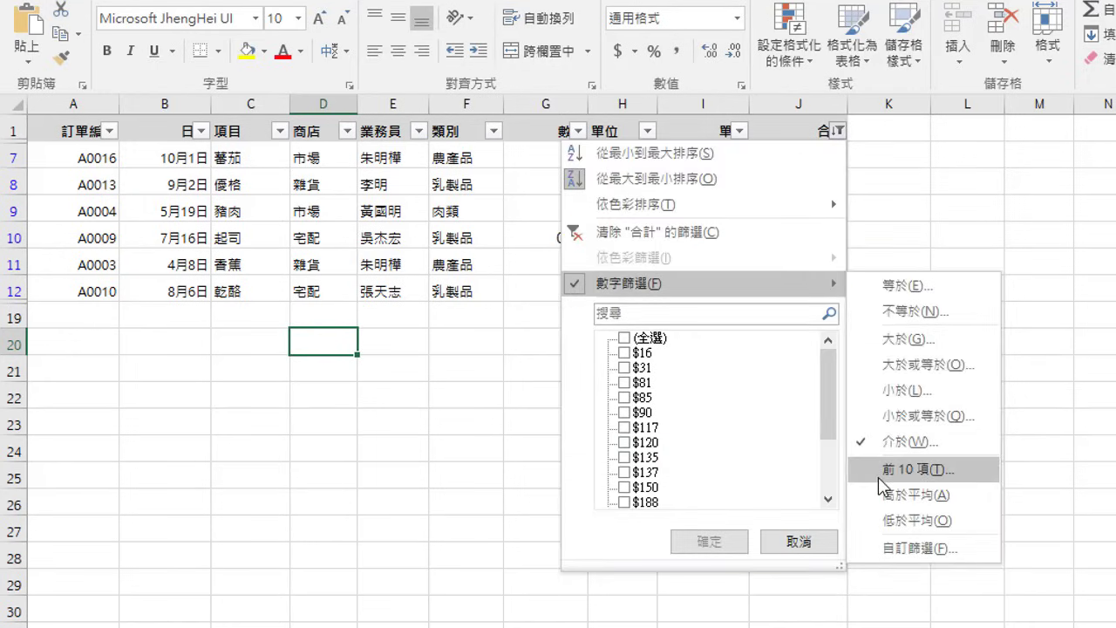
{"action": "left_click", "coordinate": [878, 477]}
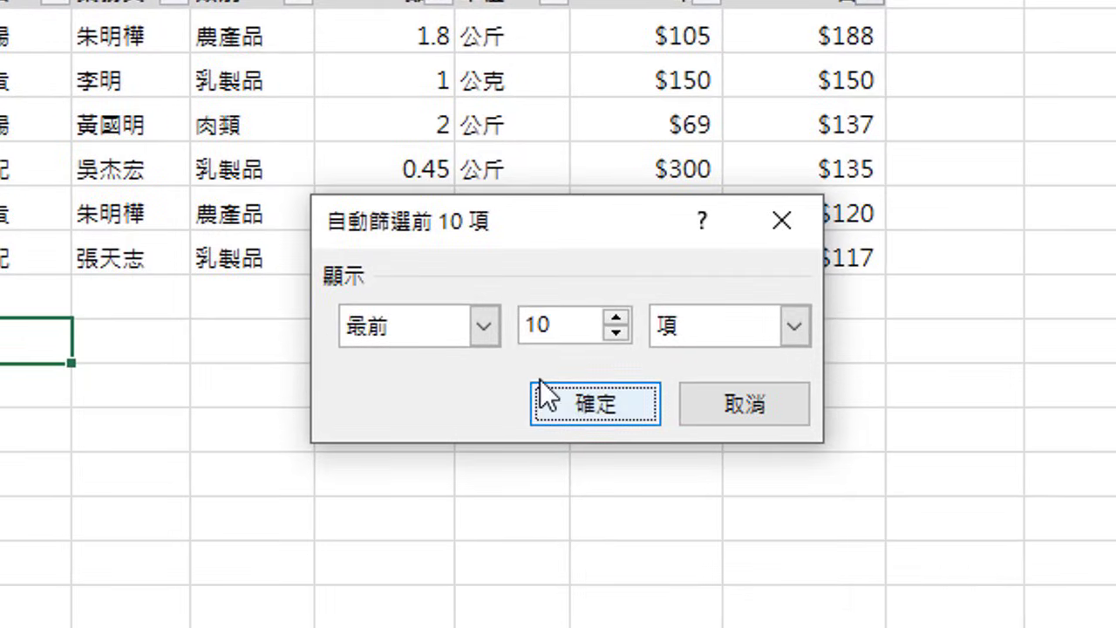
{"action": "left_click", "coordinate": [490, 337]}
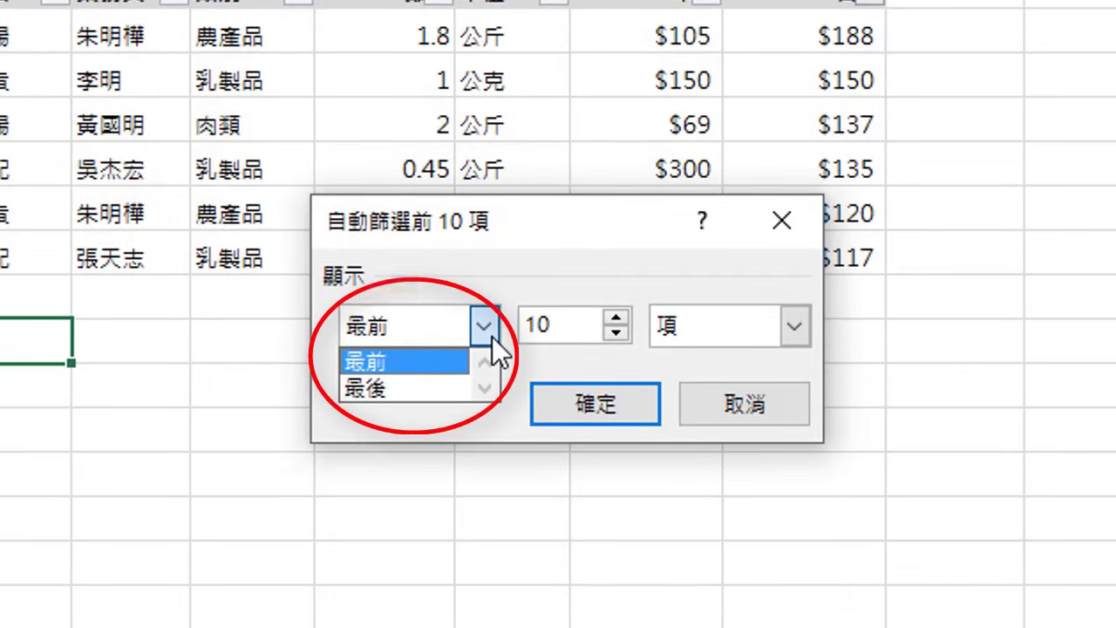
{"action": "left_click", "coordinate": [793, 331]}
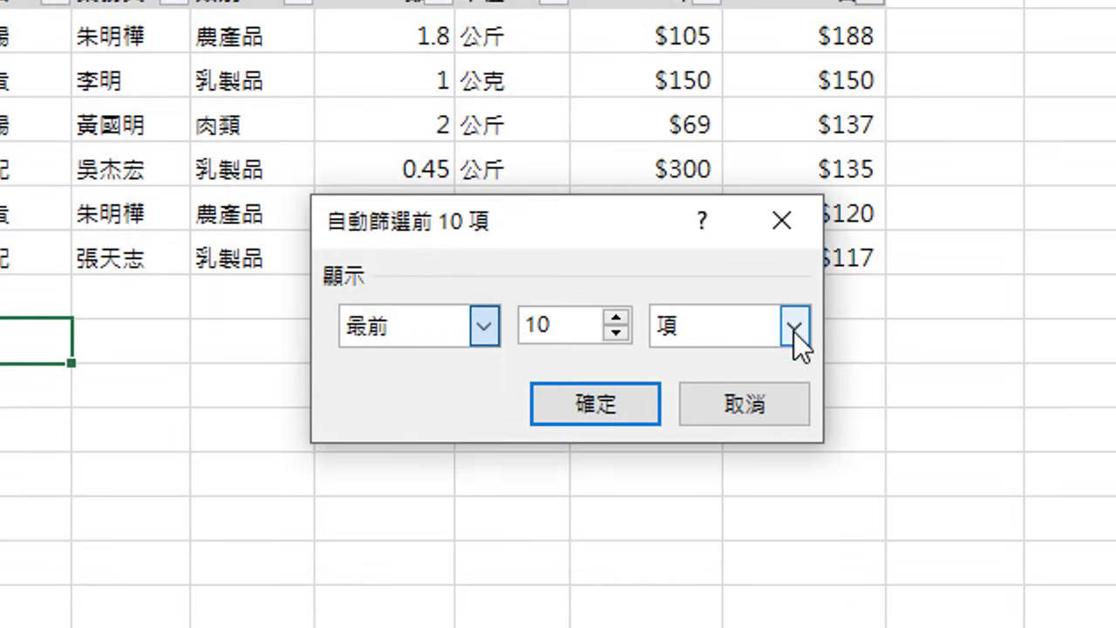
{"action": "left_click", "coordinate": [793, 332]}
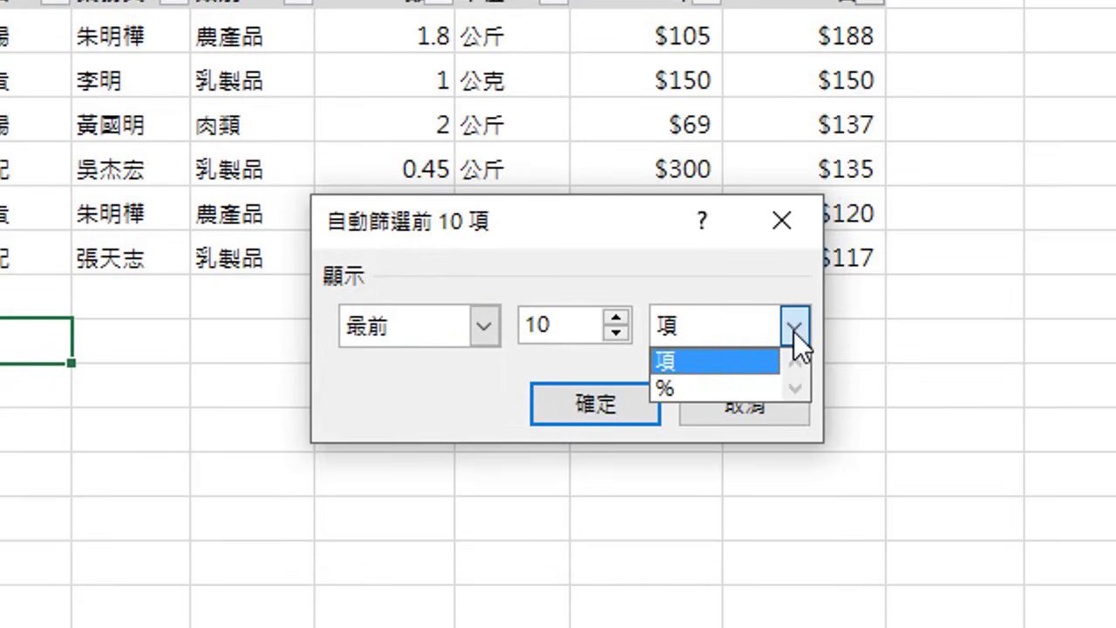
{"action": "left_click", "coordinate": [793, 331]}
{"action": "double_click", "coordinate": [590, 324]}
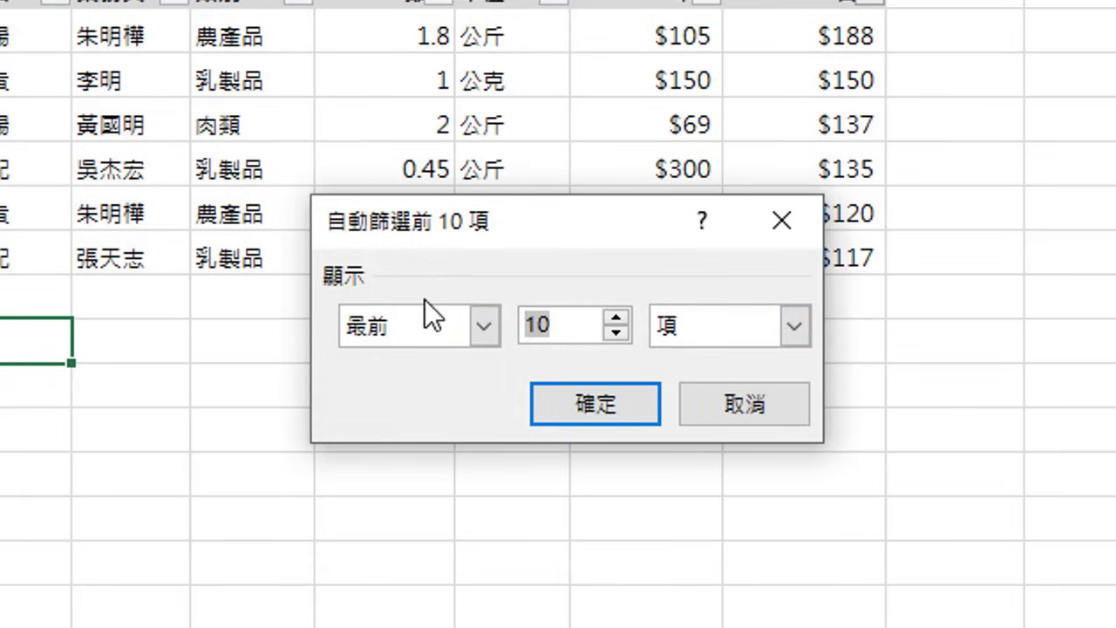
{"action": "type", "text": "5"}
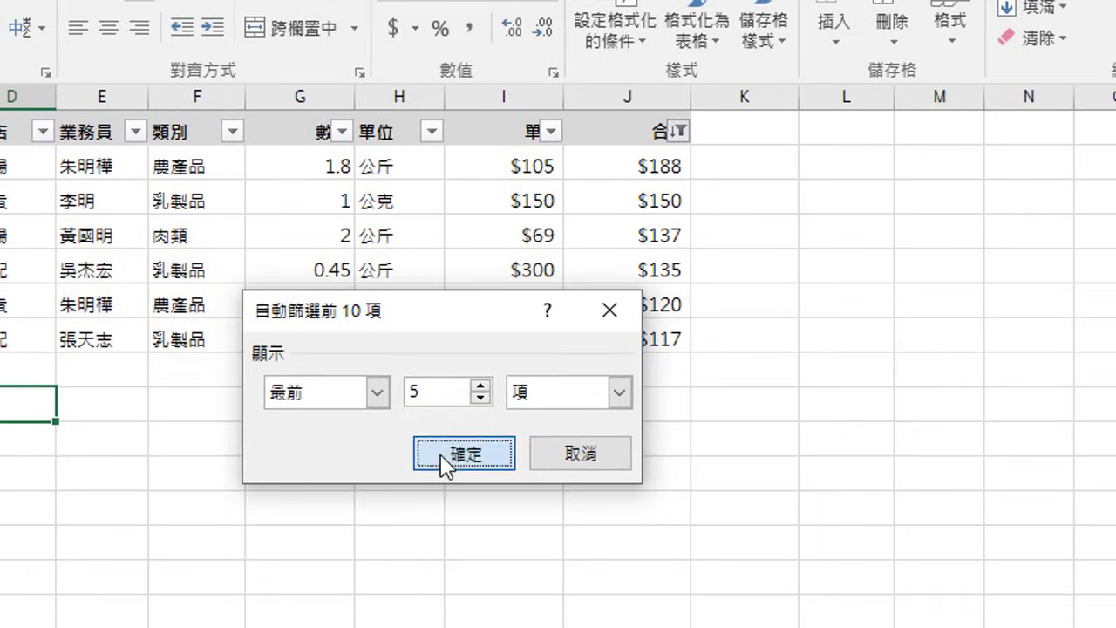
{"action": "left_click", "coordinate": [445, 455]}
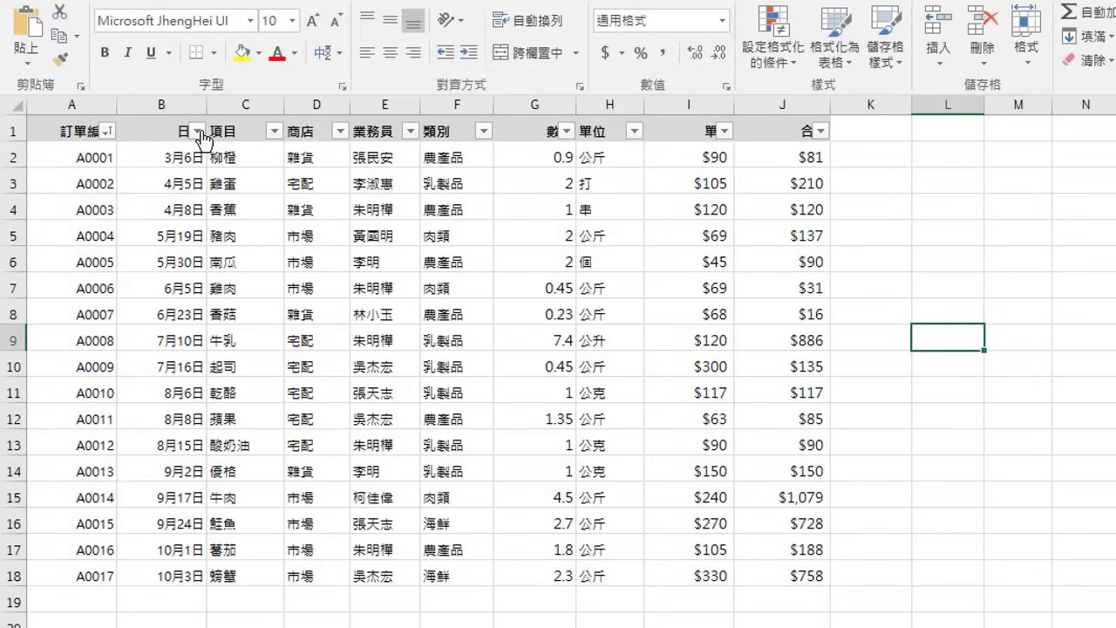
Step: Open the 日期 column's AutoFilter dropdown
{"action": "left_click", "coordinate": [196, 131]}
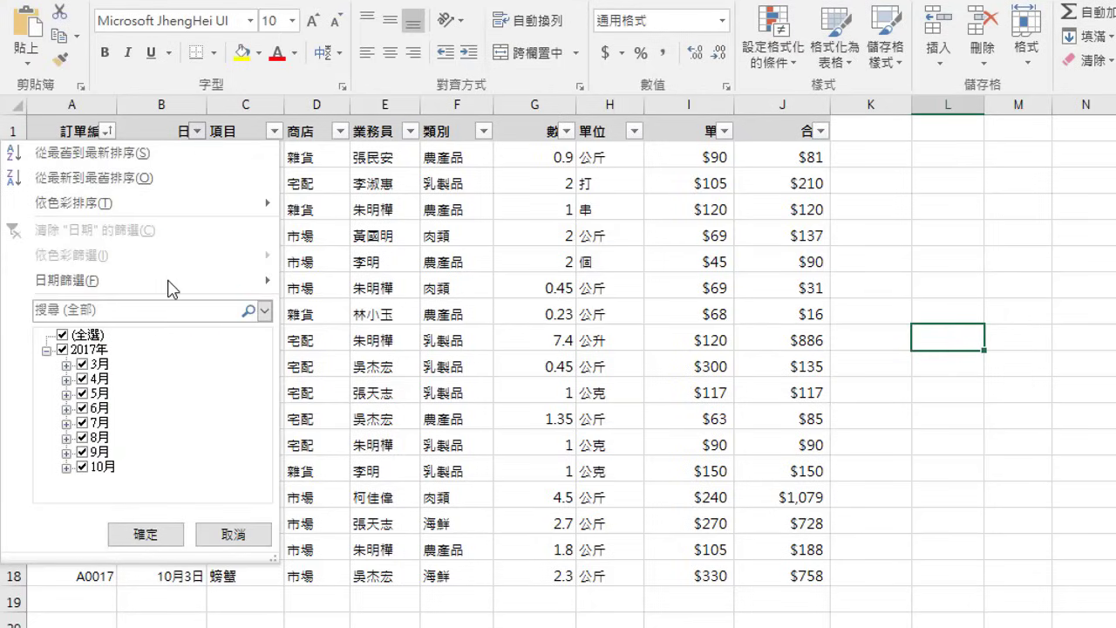
{"action": "mouse_move", "coordinate": [140, 280]}
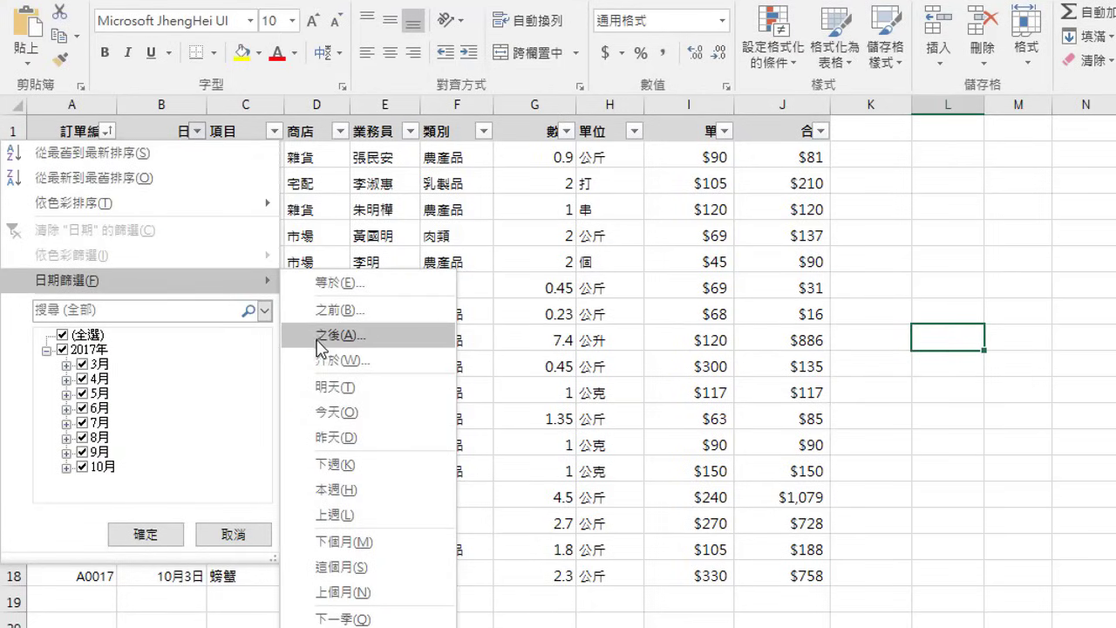
Step: Filter 日期 to dates after 2017/8/1, picked from the calendar
{"action": "left_click", "coordinate": [320, 334]}
{"action": "left_click", "coordinate": [983, 288]}
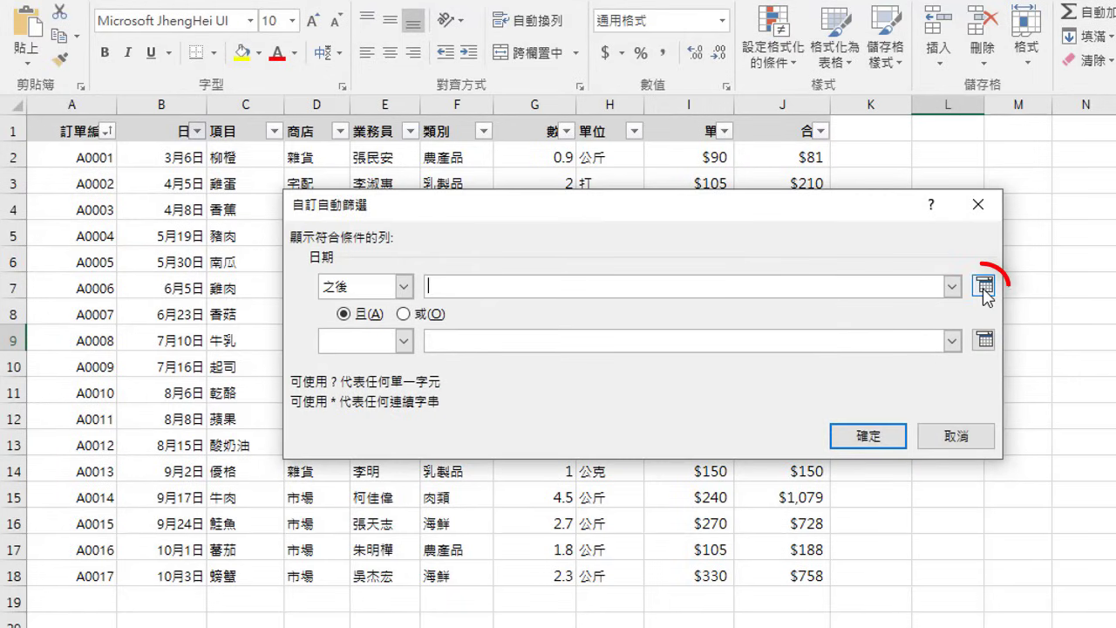
{"action": "left_click", "coordinate": [824, 310]}
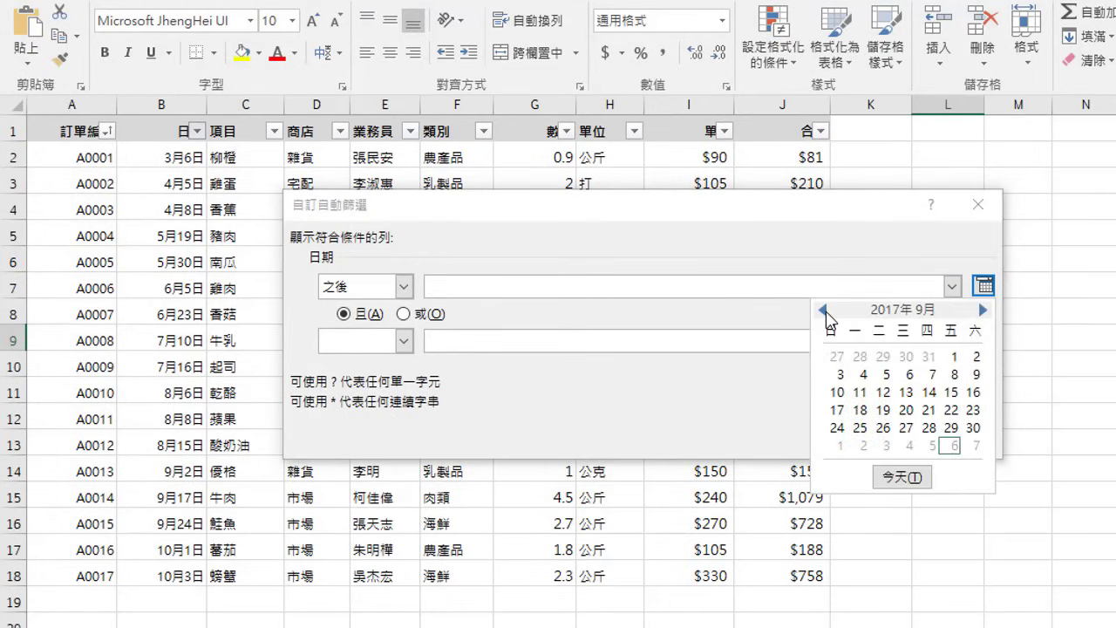
{"action": "left_click", "coordinate": [823, 311]}
{"action": "left_click", "coordinate": [880, 356]}
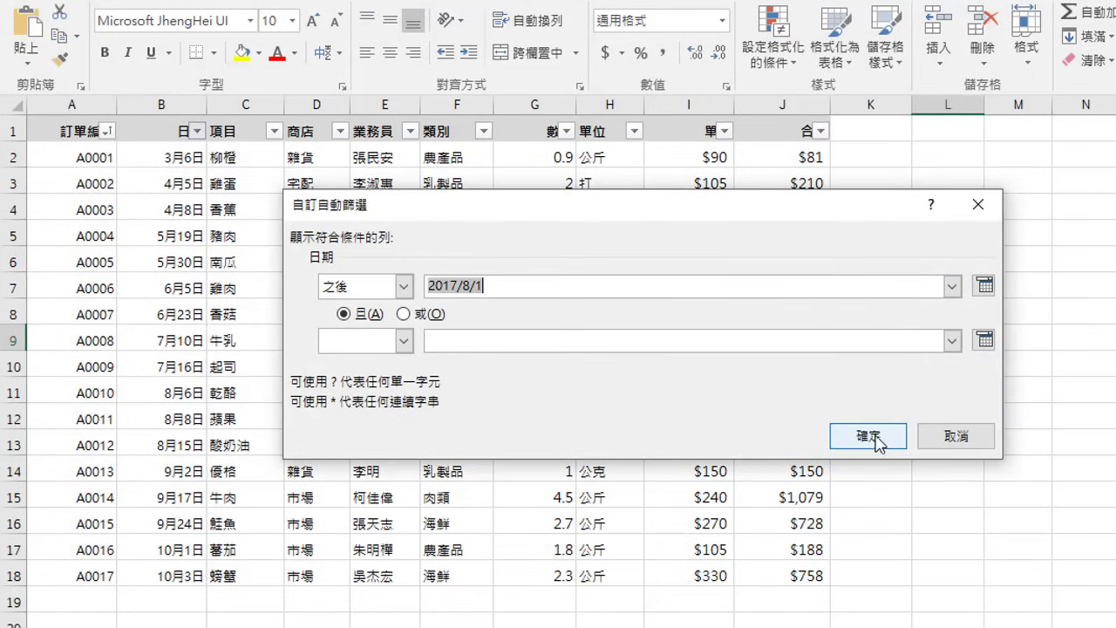
{"action": "left_click", "coordinate": [874, 439]}
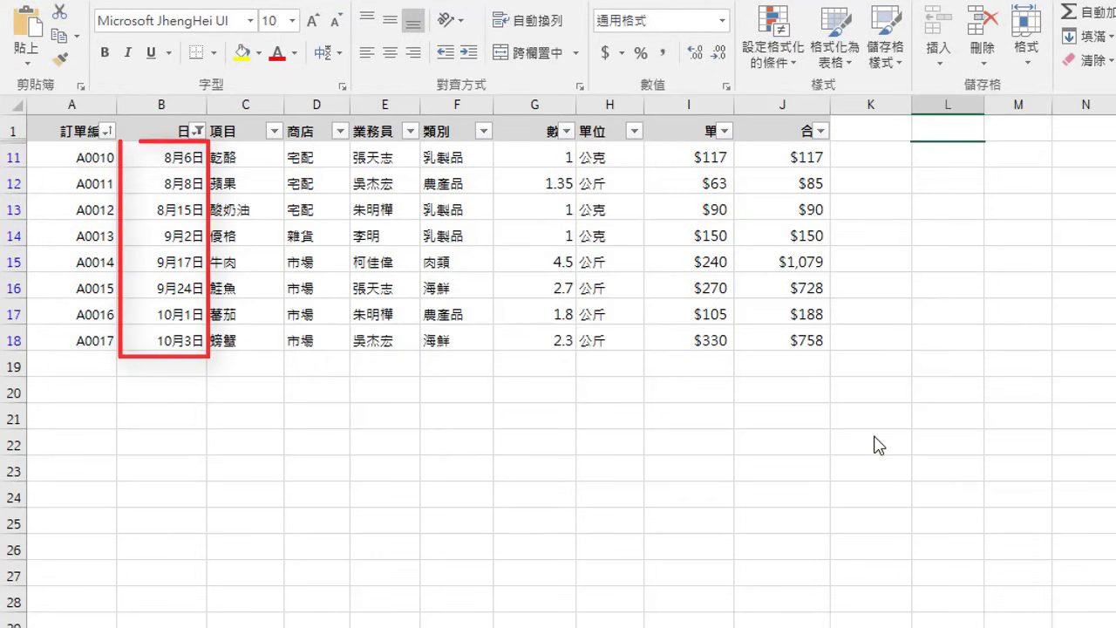
Step: Change the 日期 filter to 上個月, leaving only the three September orders
{"action": "left_click", "coordinate": [199, 130]}
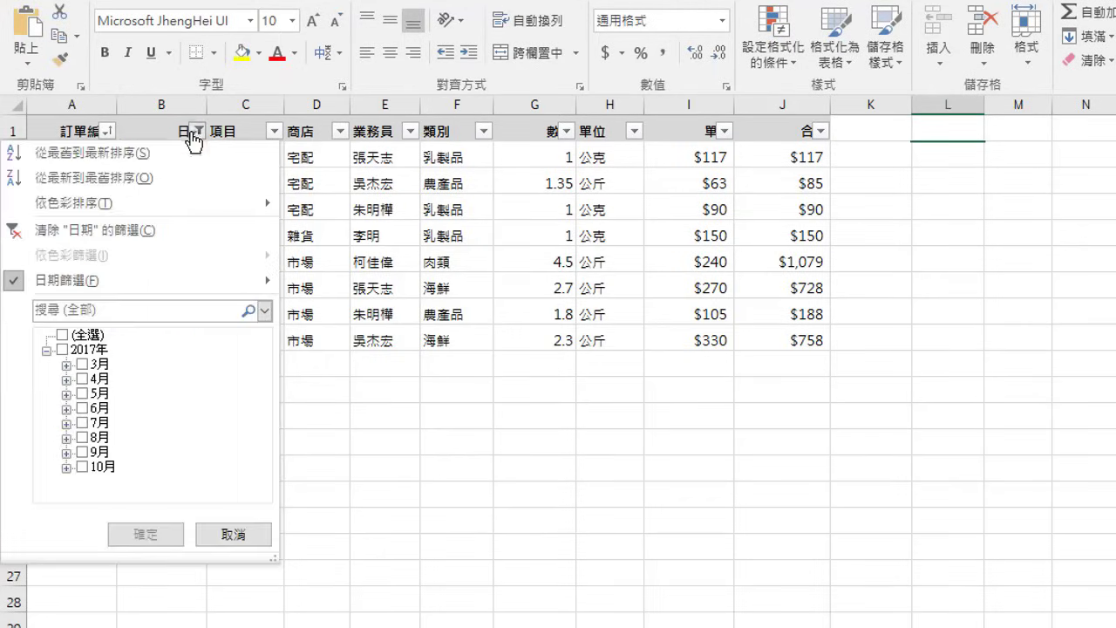
{"action": "mouse_move", "coordinate": [140, 280]}
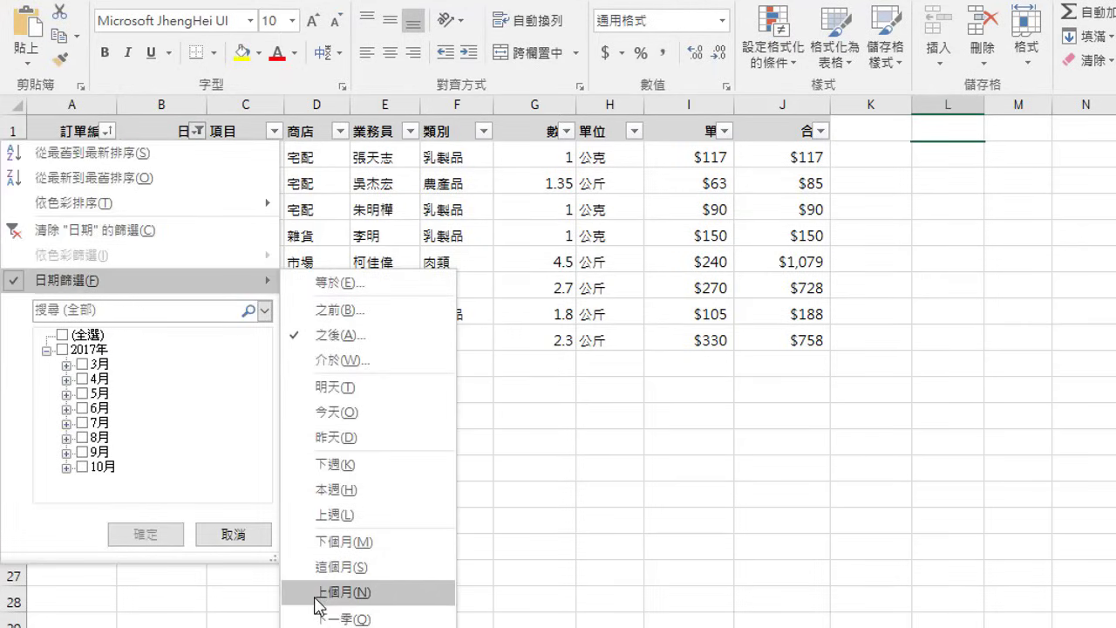
{"action": "left_click", "coordinate": [315, 598]}
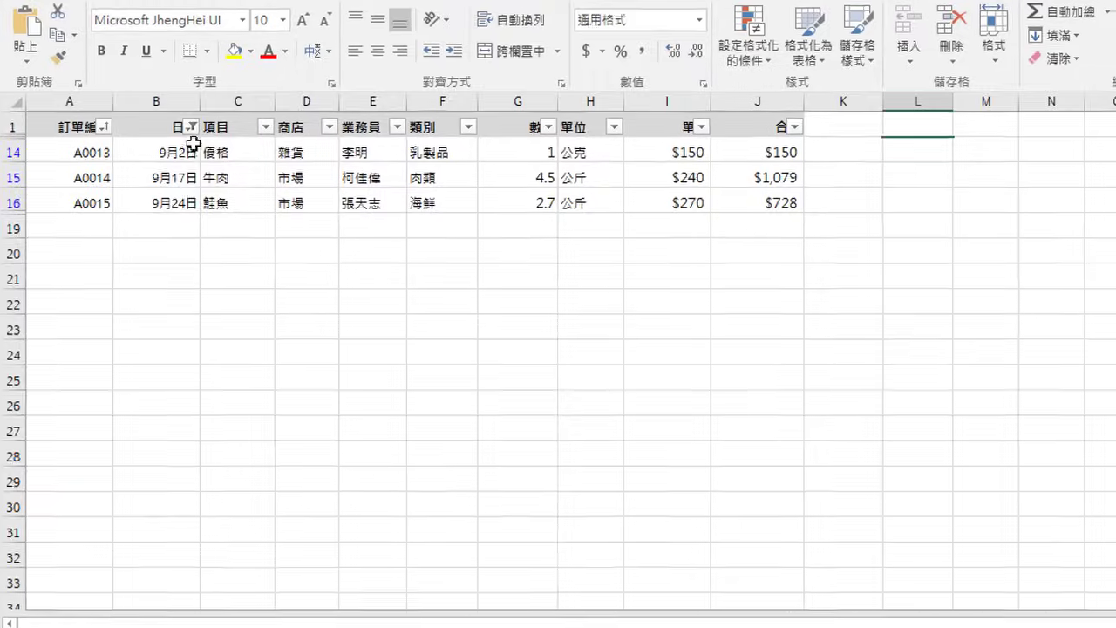
{"action": "left_click", "coordinate": [198, 130]}
{"action": "mouse_move", "coordinate": [131, 263]}
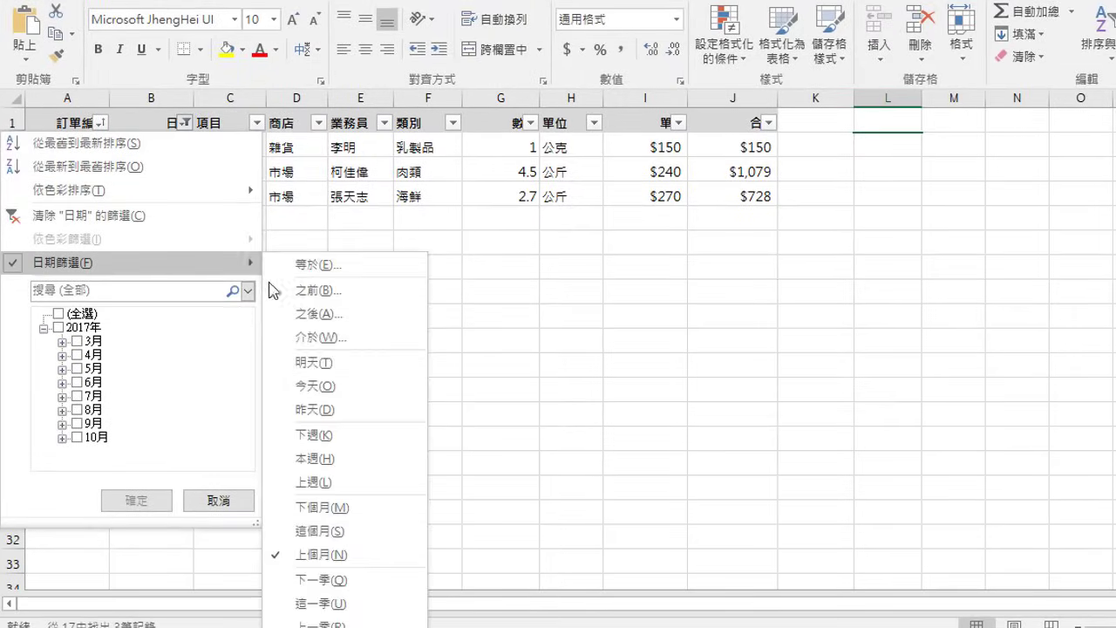
{"action": "left_click", "coordinate": [279, 602]}
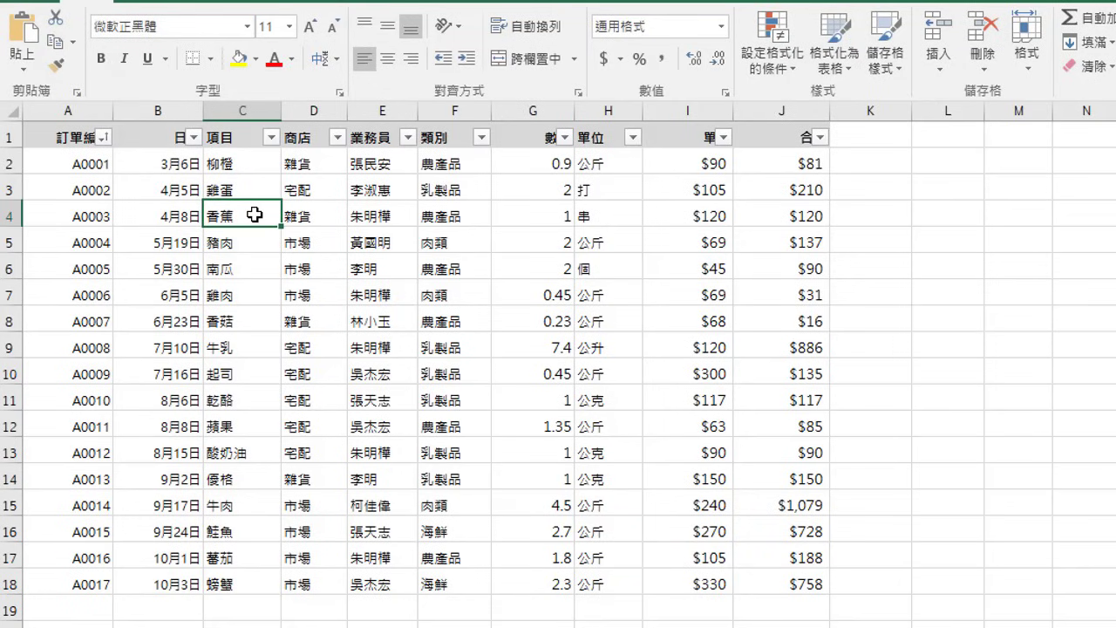
Step: Fill the 香蕉, 雞肉, 起司 and 優格 item cells green
{"action": "left_click", "coordinate": [246, 291], "text": "ctrl"}
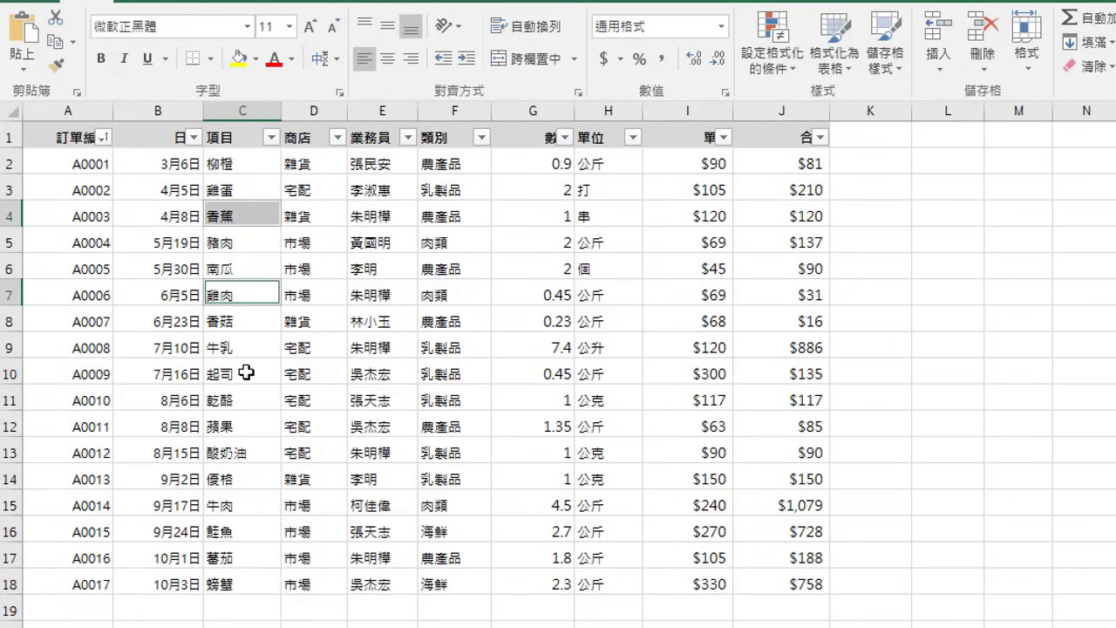
{"action": "left_click", "coordinate": [246, 371], "text": "ctrl"}
{"action": "left_click", "coordinate": [242, 485], "text": "ctrl"}
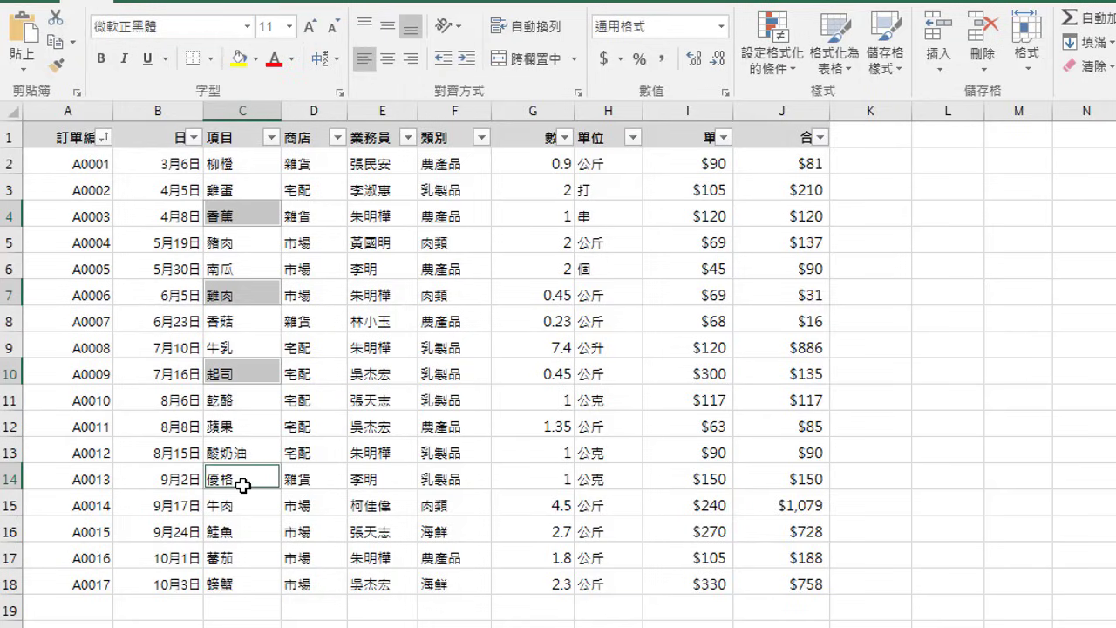
{"action": "left_click", "coordinate": [256, 60]}
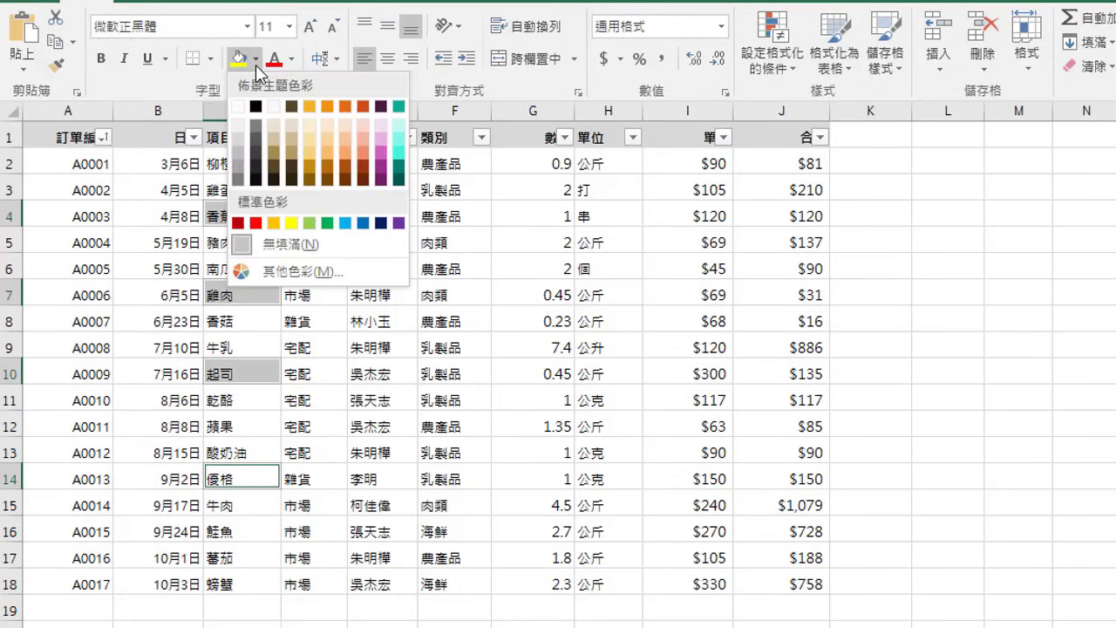
{"action": "left_click", "coordinate": [309, 223]}
Step: Fill the 豬肉, 乾酪 and 牛肉 item cells yellow
{"action": "left_click", "coordinate": [255, 242]}
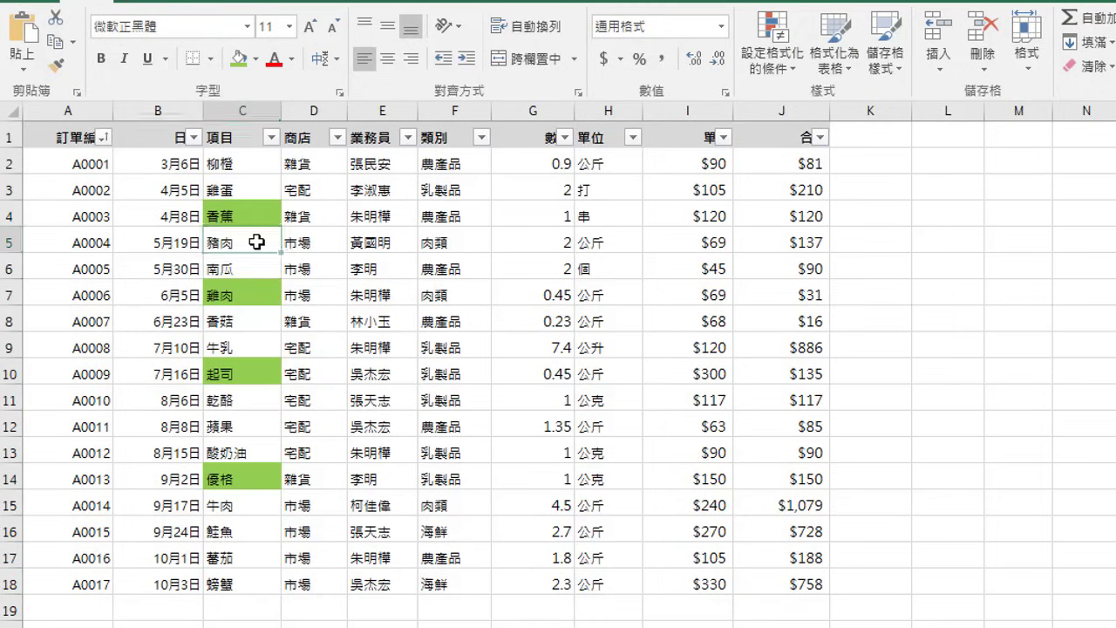
{"action": "left_click", "coordinate": [241, 401], "text": "ctrl"}
{"action": "left_click", "coordinate": [233, 506], "text": "ctrl"}
{"action": "left_click", "coordinate": [255, 58]}
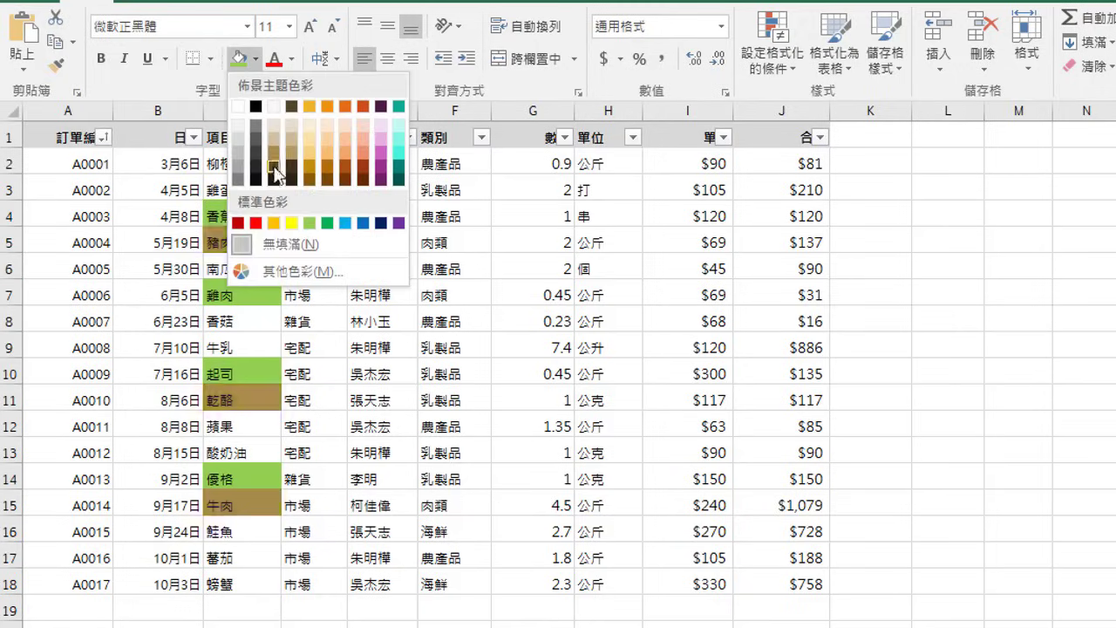
{"action": "left_click", "coordinate": [294, 224]}
Step: Fill the 南瓜, 蘋果 and 鮭魚 item cells orange
{"action": "left_click", "coordinate": [258, 266]}
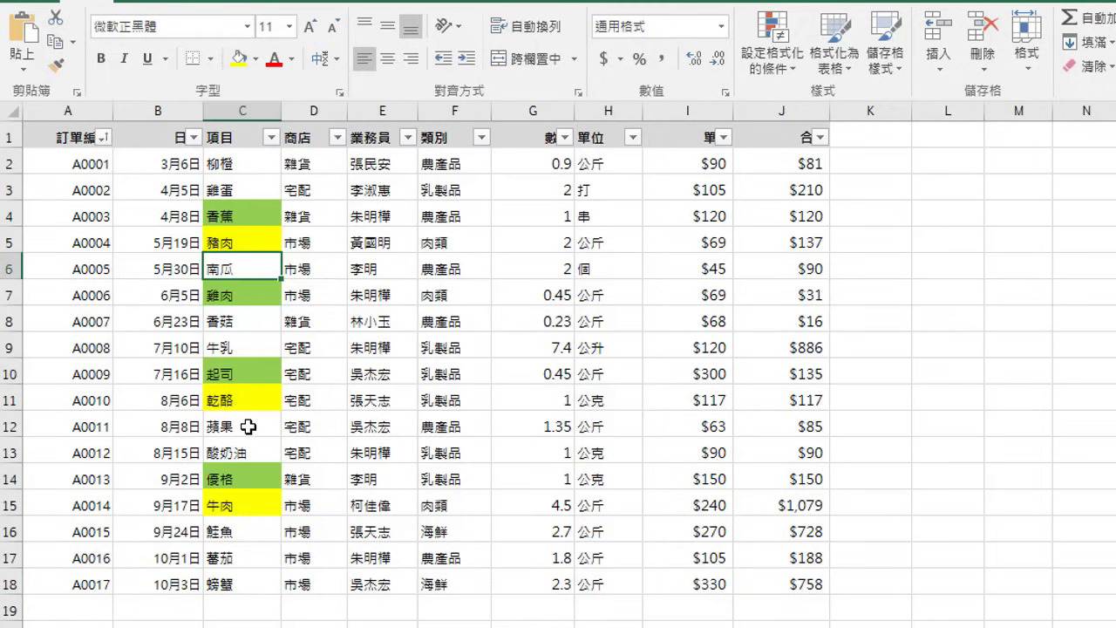
{"action": "left_click", "coordinate": [249, 427], "text": "ctrl"}
{"action": "left_click", "coordinate": [245, 533], "text": "ctrl"}
{"action": "left_click", "coordinate": [255, 58]}
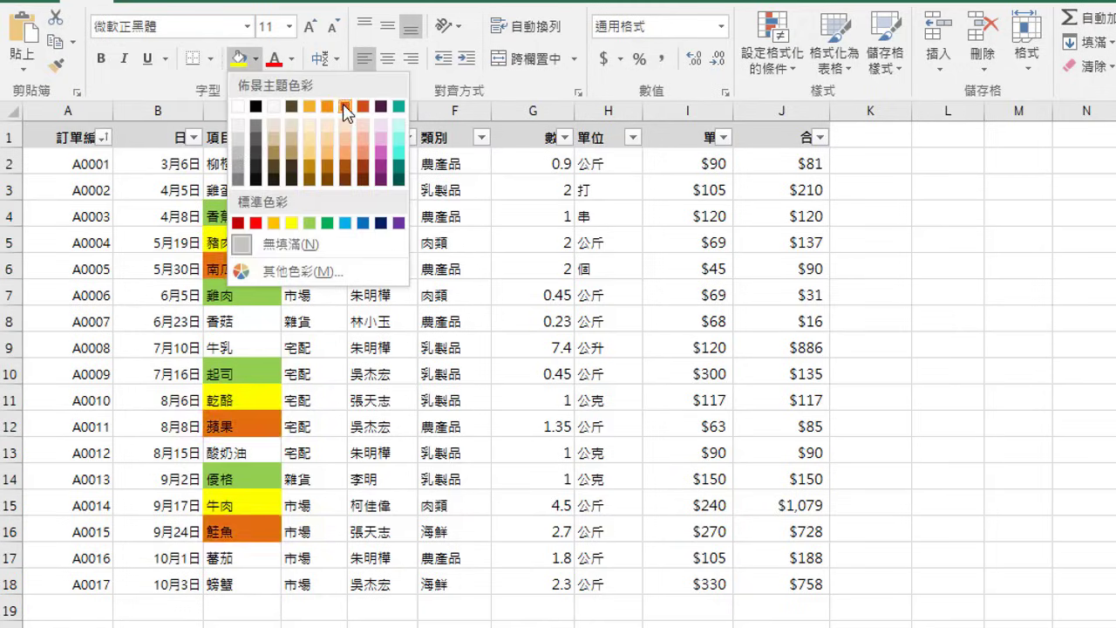
{"action": "left_click", "coordinate": [342, 105]}
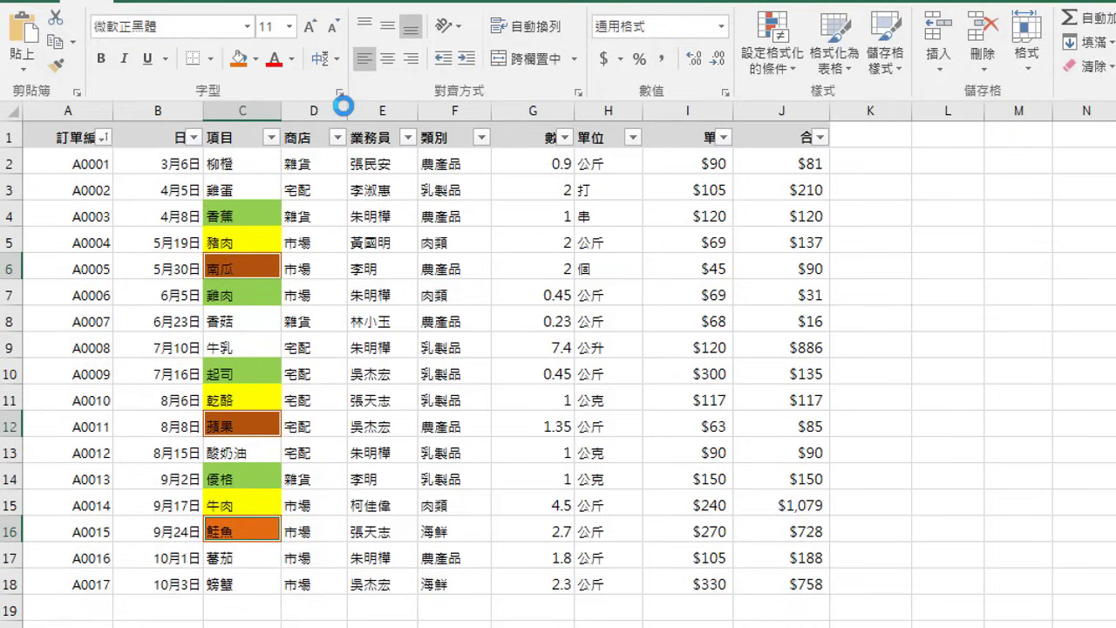
{"action": "left_click", "coordinate": [270, 162]}
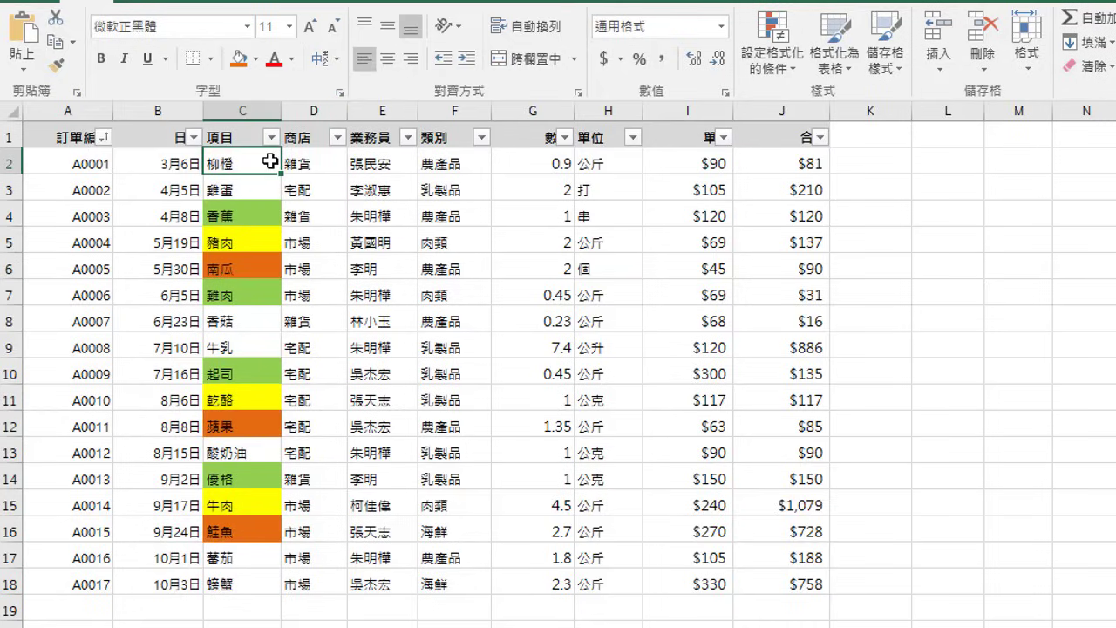
{"action": "left_click", "coordinate": [271, 137]}
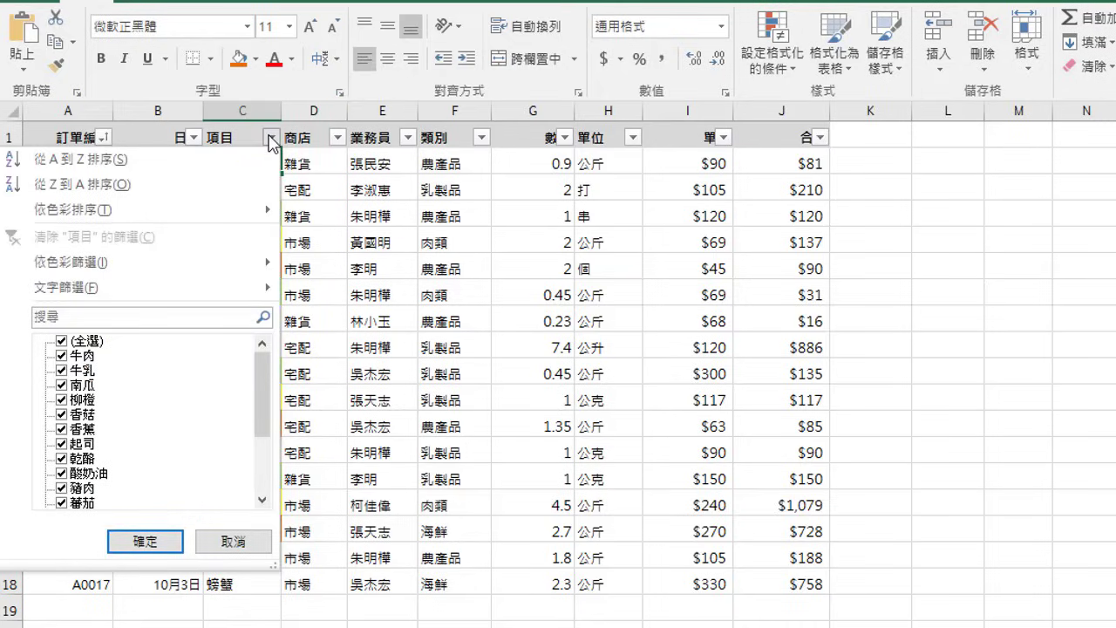
{"action": "mouse_move", "coordinate": [140, 210]}
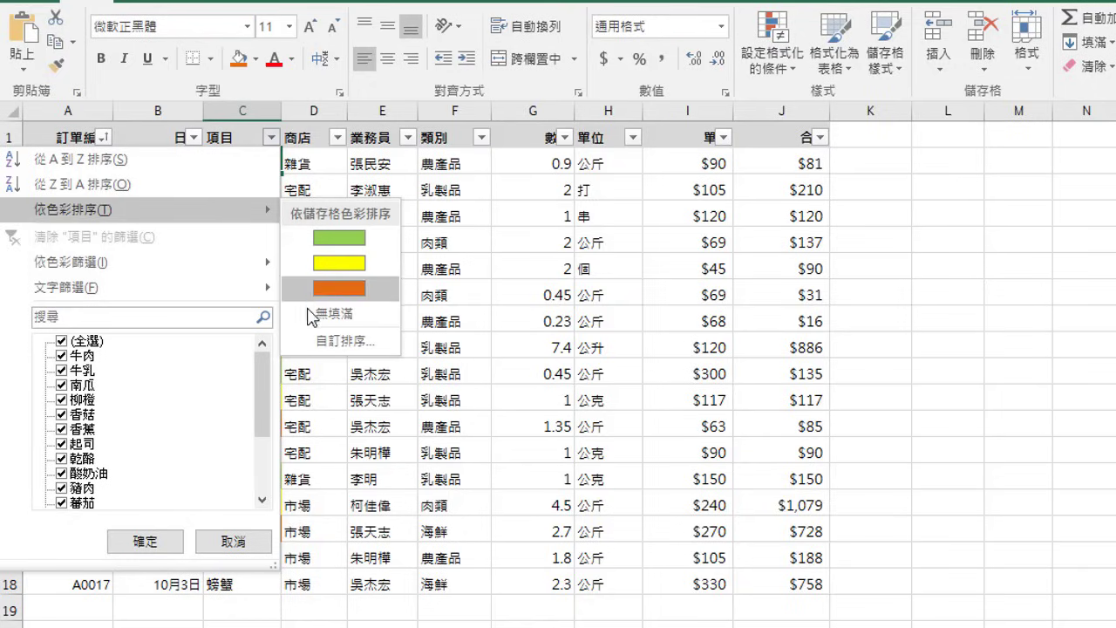
Step: Start a custom sort on 項目 by 儲存格色彩 with orange on top
{"action": "left_click", "coordinate": [377, 343]}
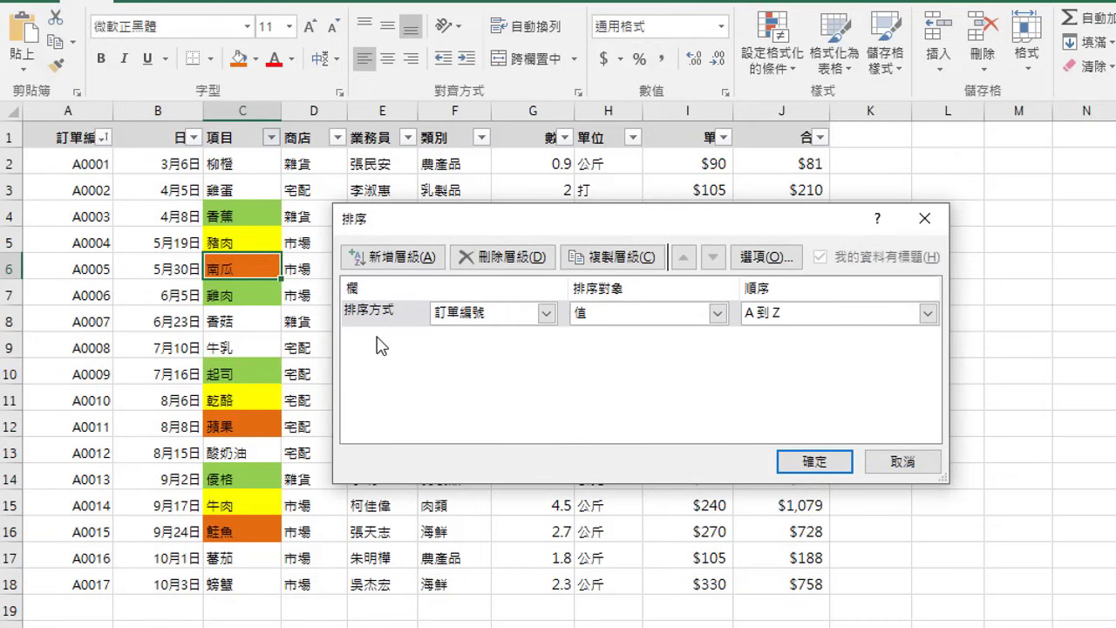
{"action": "left_click", "coordinate": [546, 313]}
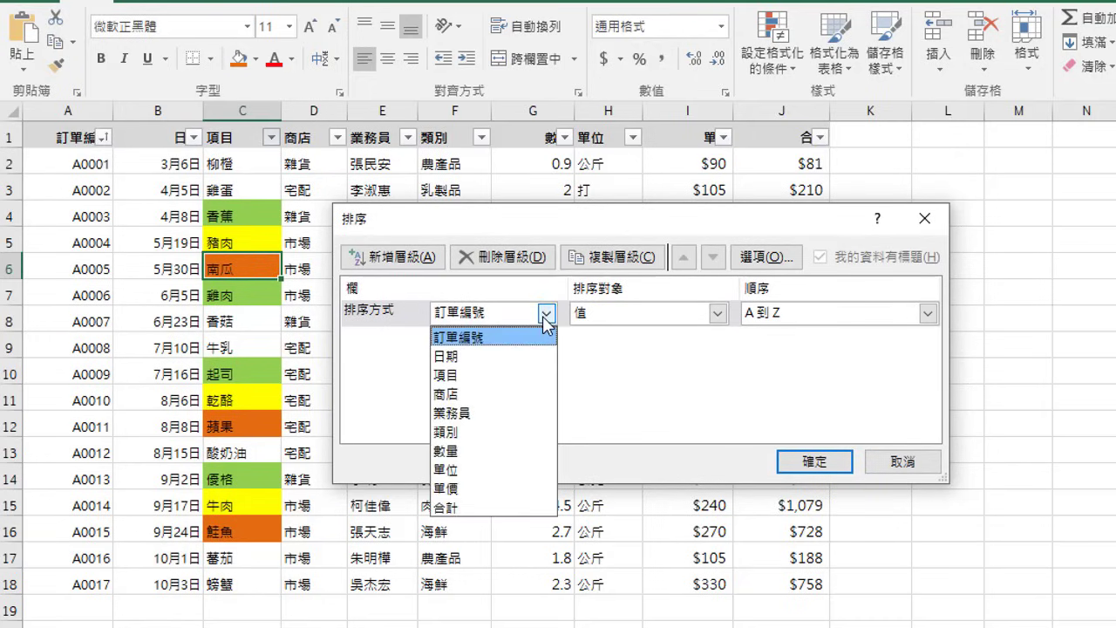
{"action": "left_click", "coordinate": [534, 376]}
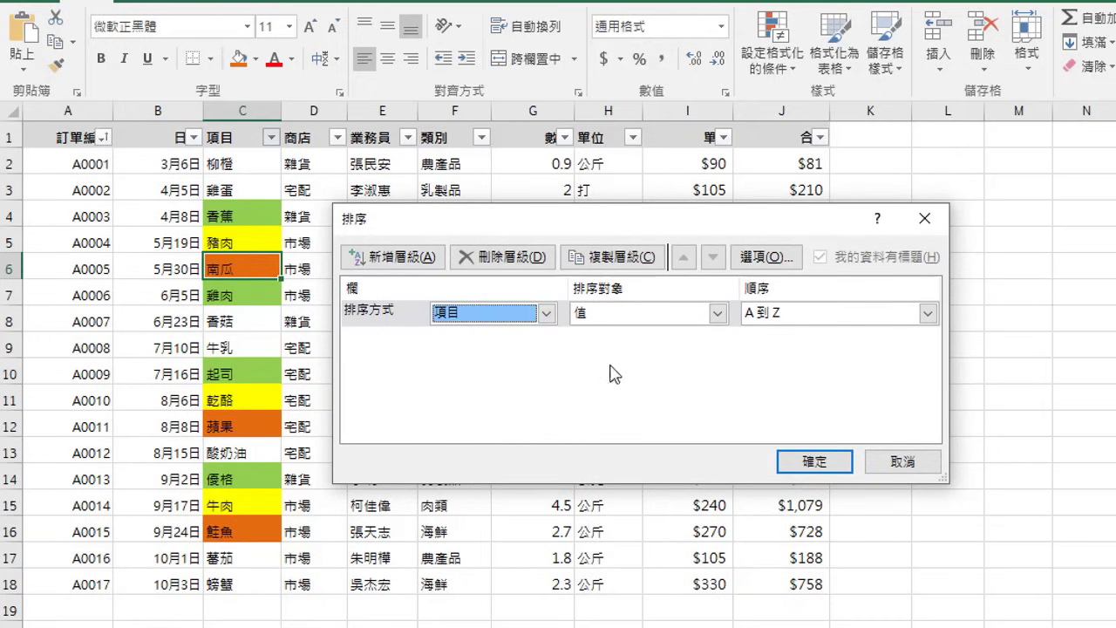
{"action": "left_click", "coordinate": [676, 315]}
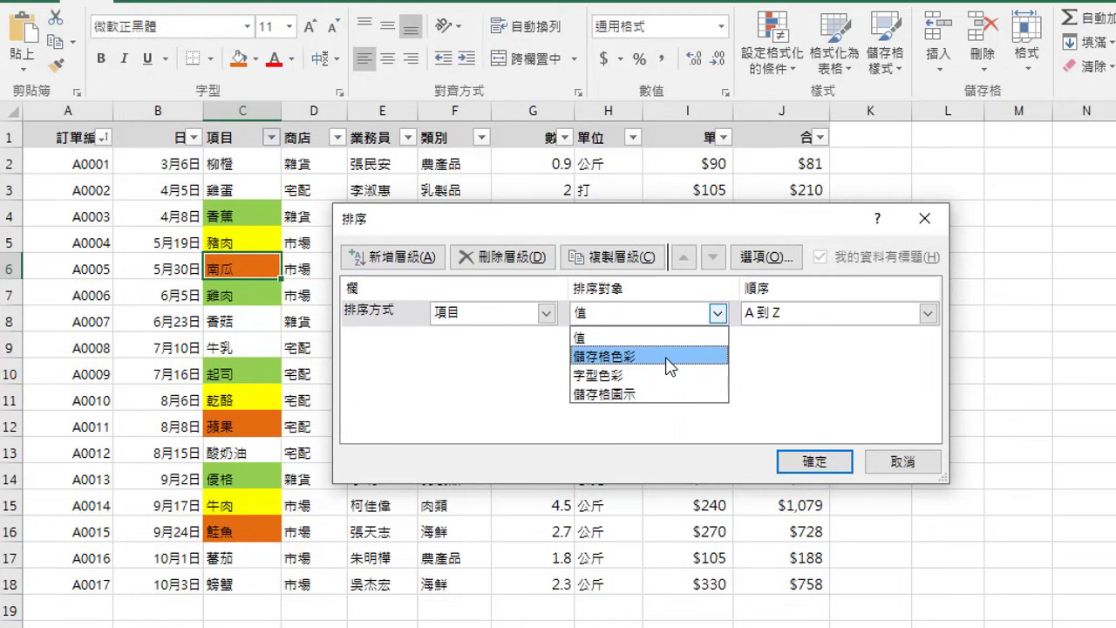
{"action": "left_click", "coordinate": [668, 356]}
{"action": "left_click", "coordinate": [839, 318]}
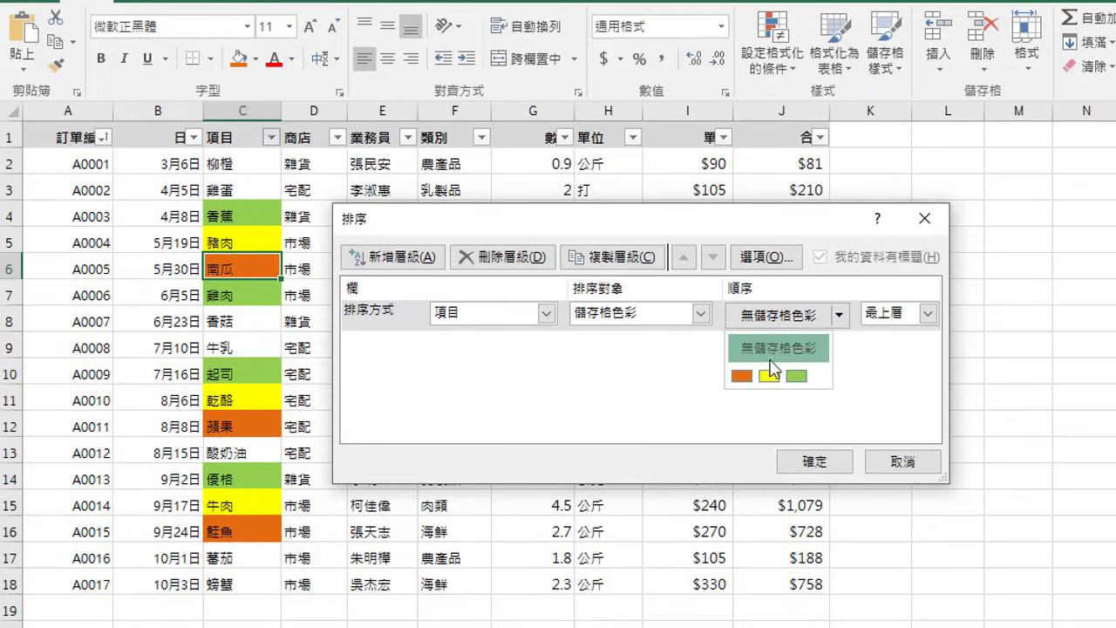
{"action": "left_click", "coordinate": [740, 376]}
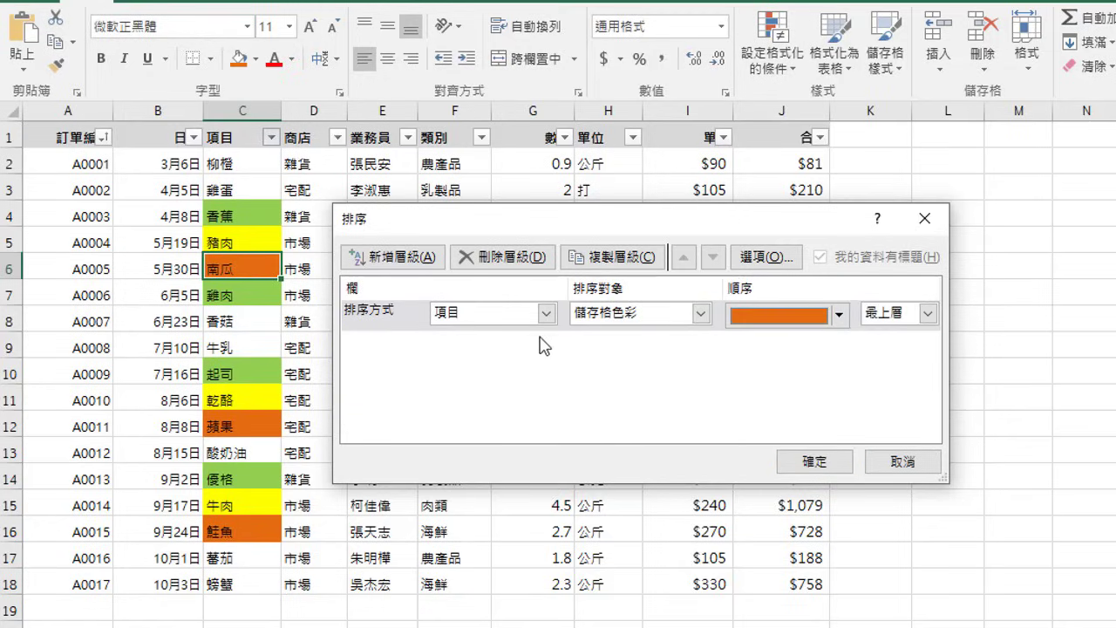
Step: Add a second 項目 cell-colour sort level placing yellow next
{"action": "left_click", "coordinate": [428, 260]}
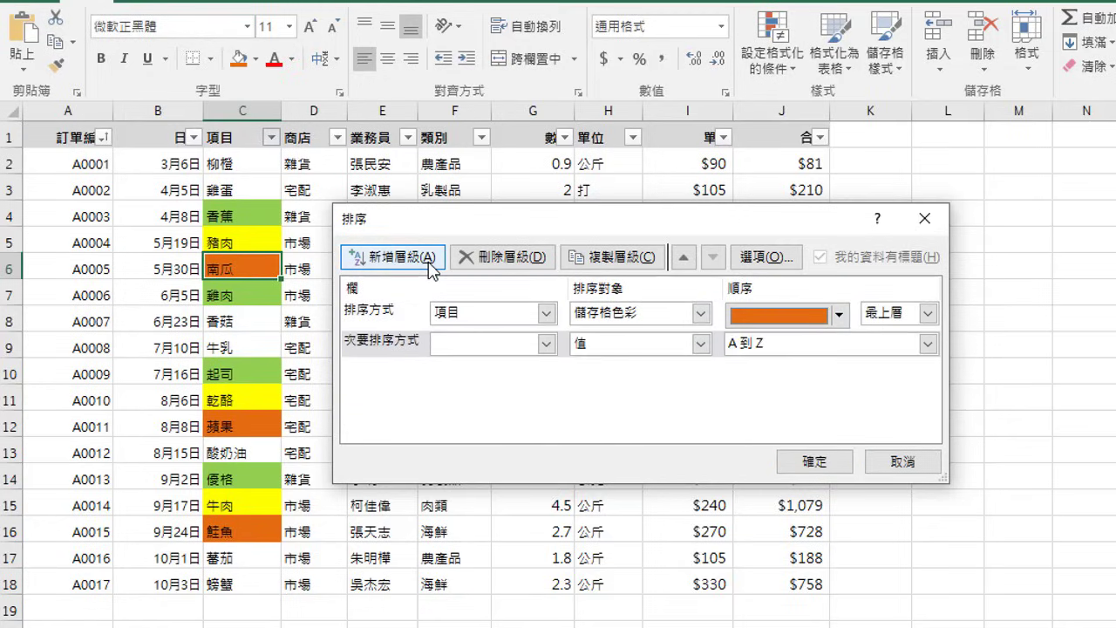
{"action": "left_click", "coordinate": [545, 344]}
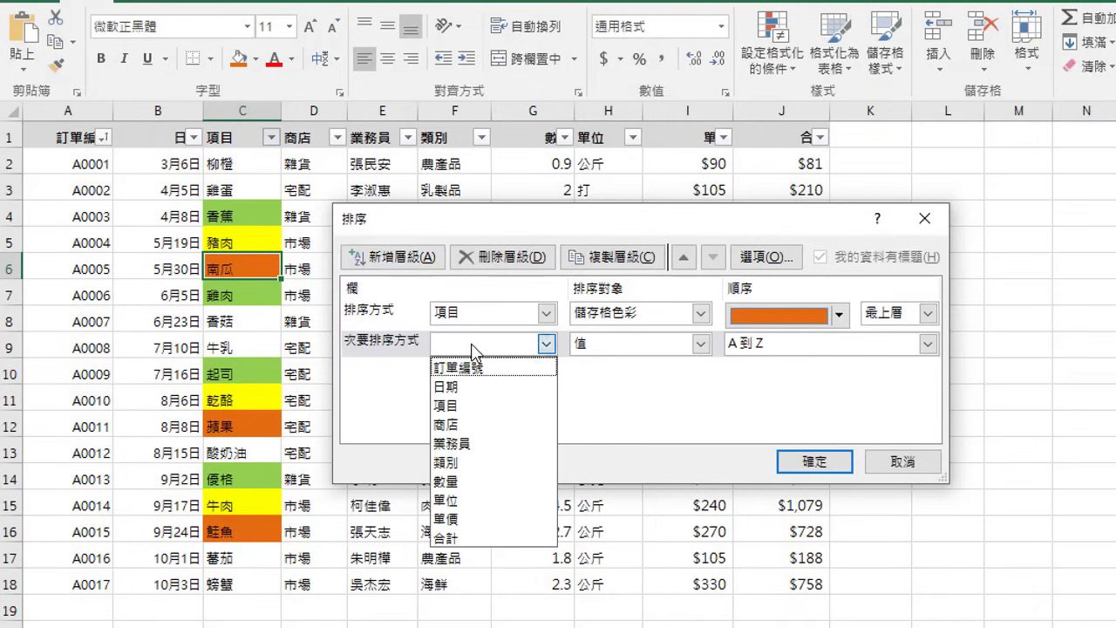
{"action": "left_click", "coordinate": [476, 408]}
{"action": "left_click", "coordinate": [603, 345]}
{"action": "left_click", "coordinate": [603, 386]}
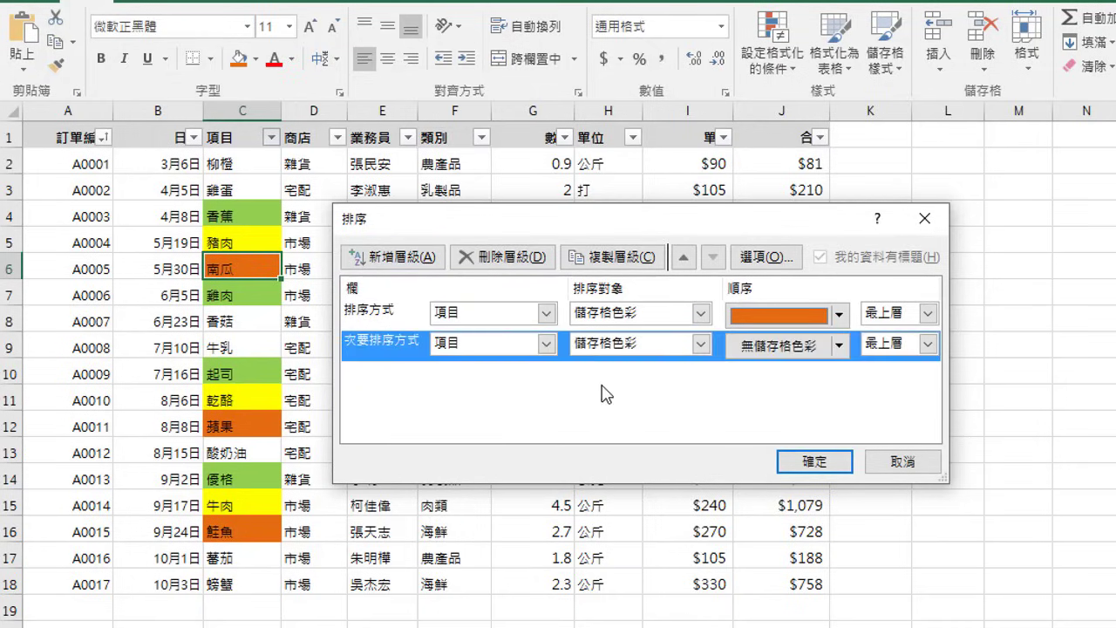
{"action": "left_click", "coordinate": [838, 345]}
{"action": "left_click", "coordinate": [769, 407]}
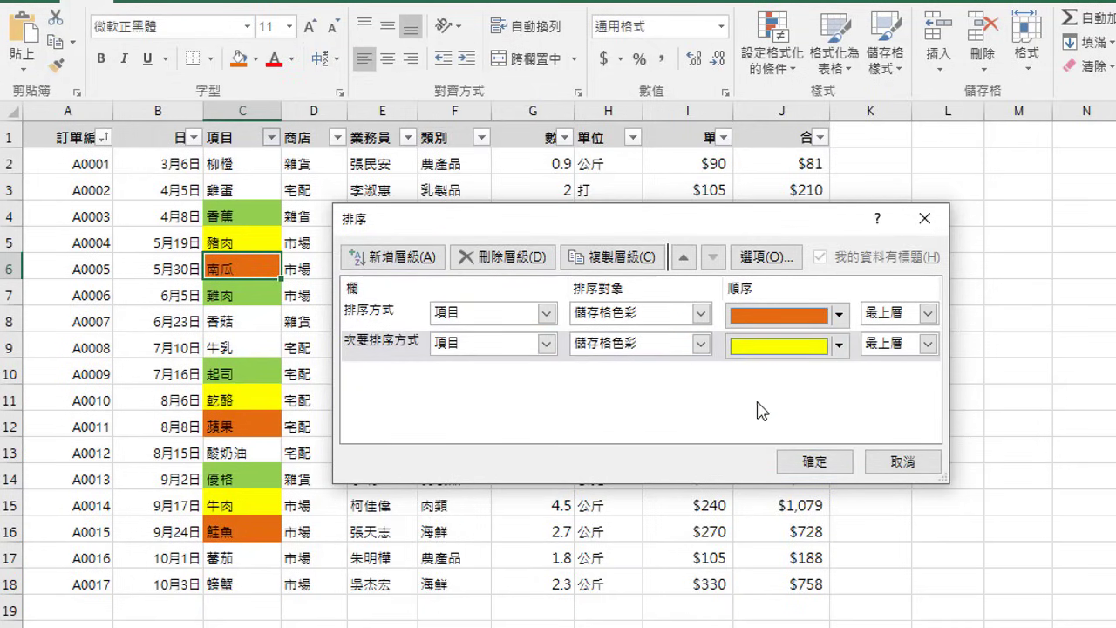
Step: Add a third 項目 cell-colour level for green and apply the sort
{"action": "left_click", "coordinate": [392, 257]}
{"action": "left_click", "coordinate": [546, 373]}
{"action": "left_click", "coordinate": [445, 436]}
{"action": "left_click", "coordinate": [701, 373]}
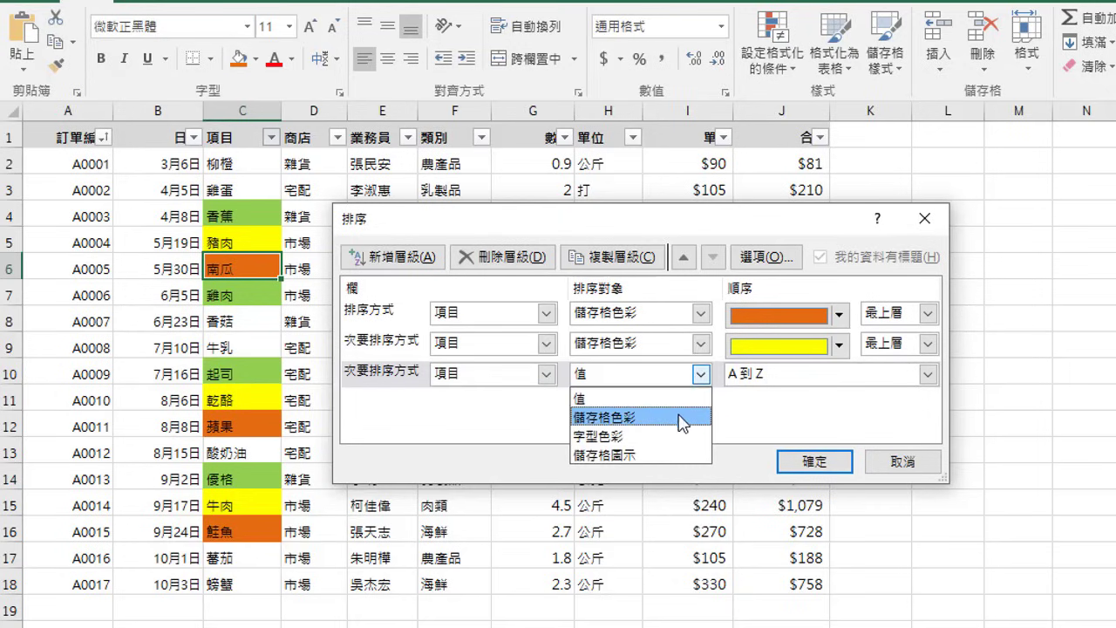
{"action": "left_click", "coordinate": [603, 415]}
{"action": "left_click", "coordinate": [839, 375]}
{"action": "left_click", "coordinate": [797, 436]}
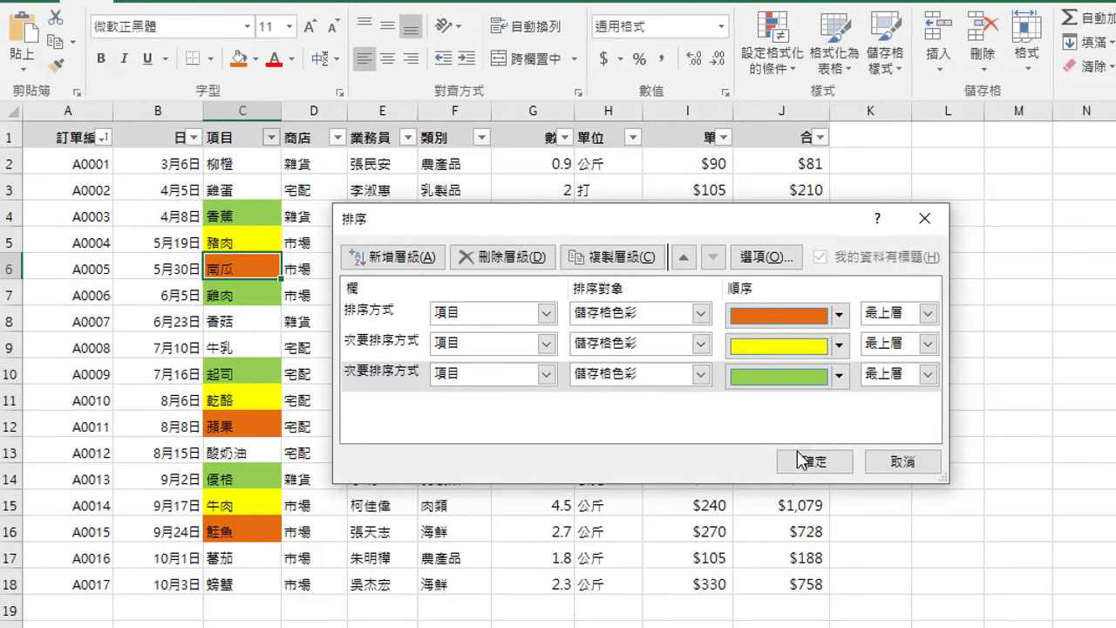
{"action": "left_click", "coordinate": [797, 462]}
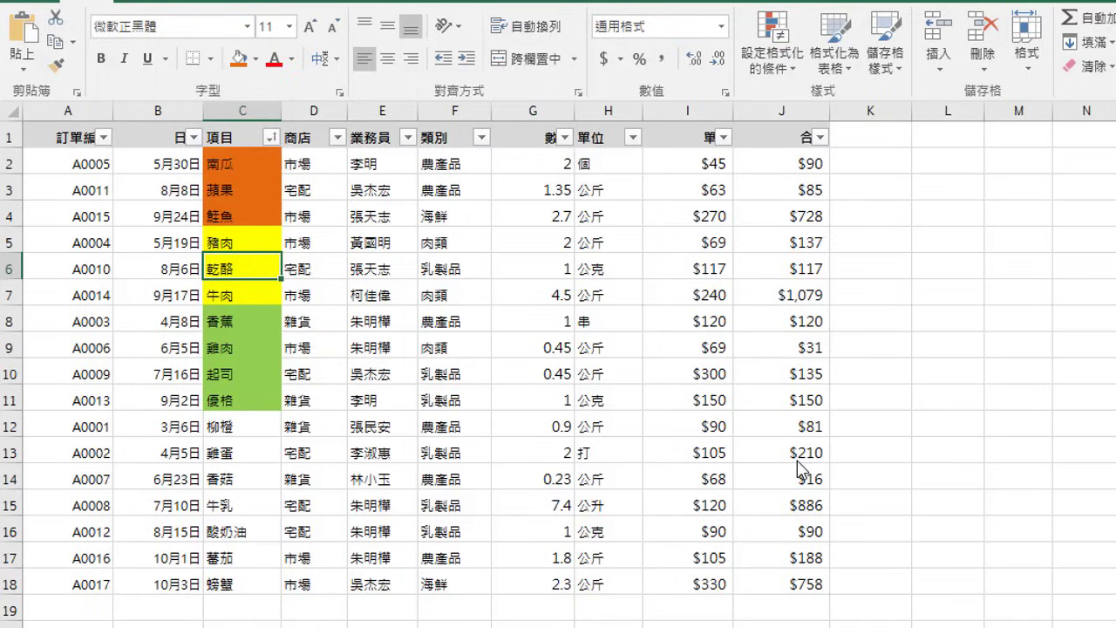
Step: Filter the 項目 column by yellow cell colour, leaving only 豬肉, 乾酪 and 牛肉
{"action": "left_click", "coordinate": [272, 138]}
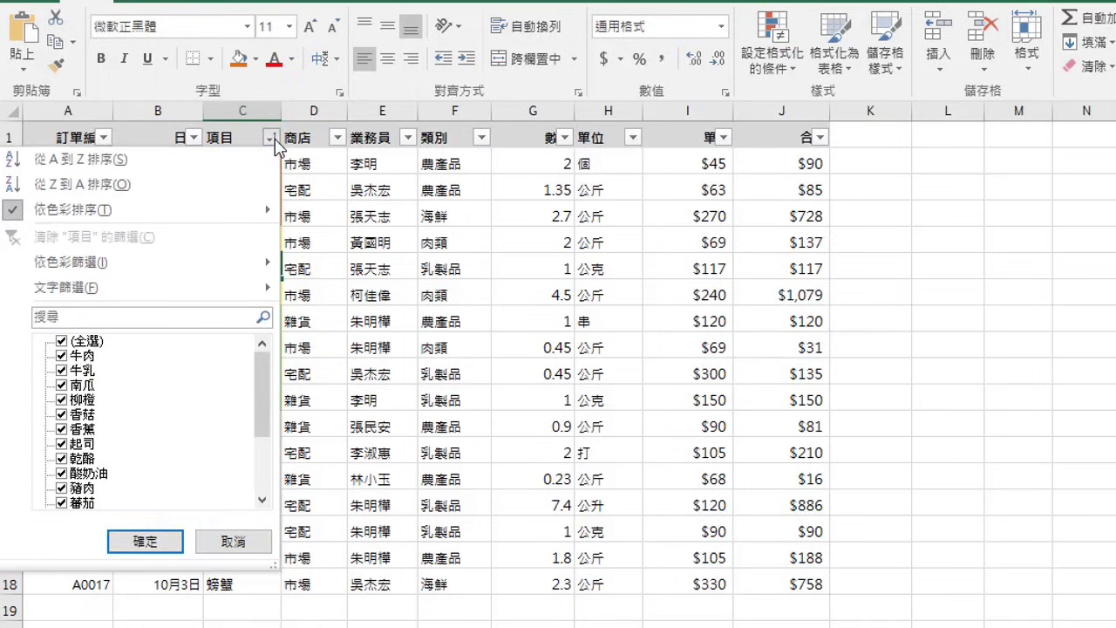
{"action": "mouse_move", "coordinate": [148, 261]}
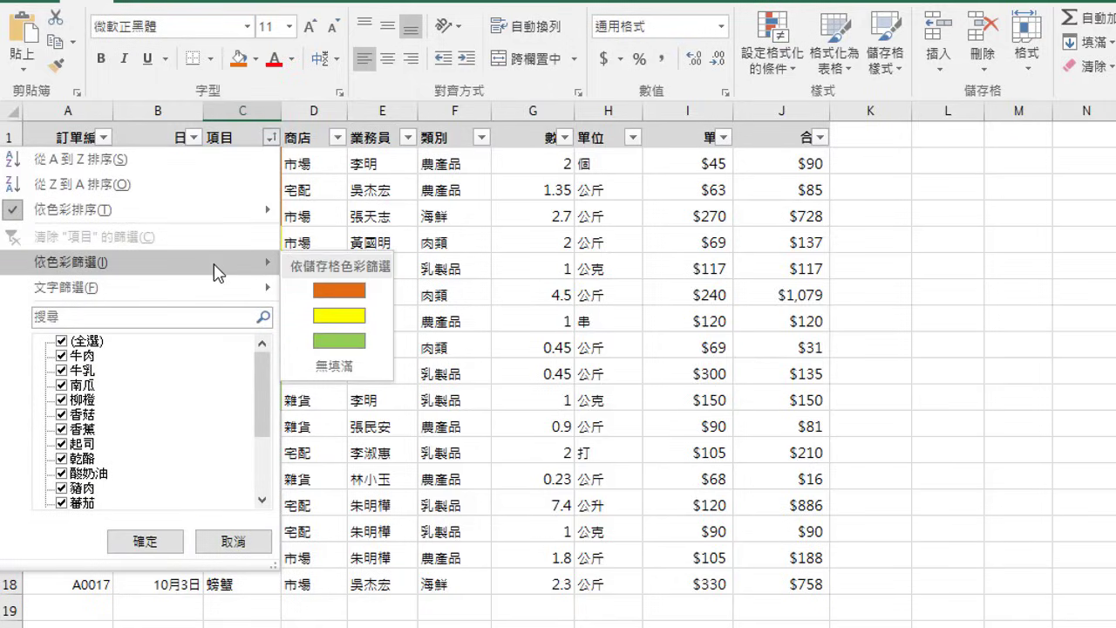
{"action": "left_click", "coordinate": [339, 315]}
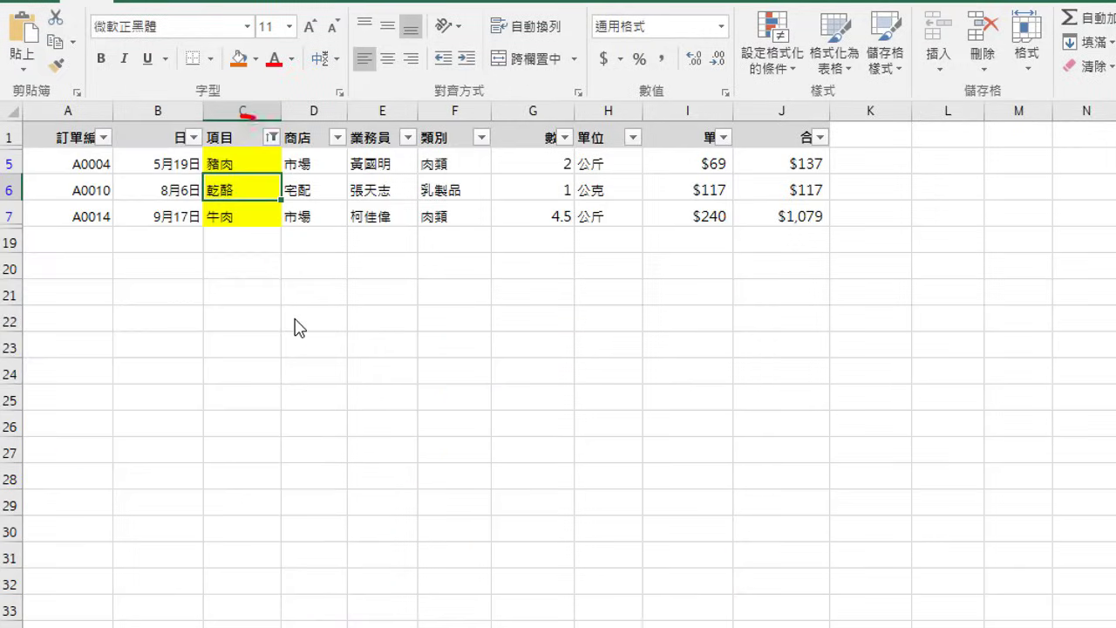